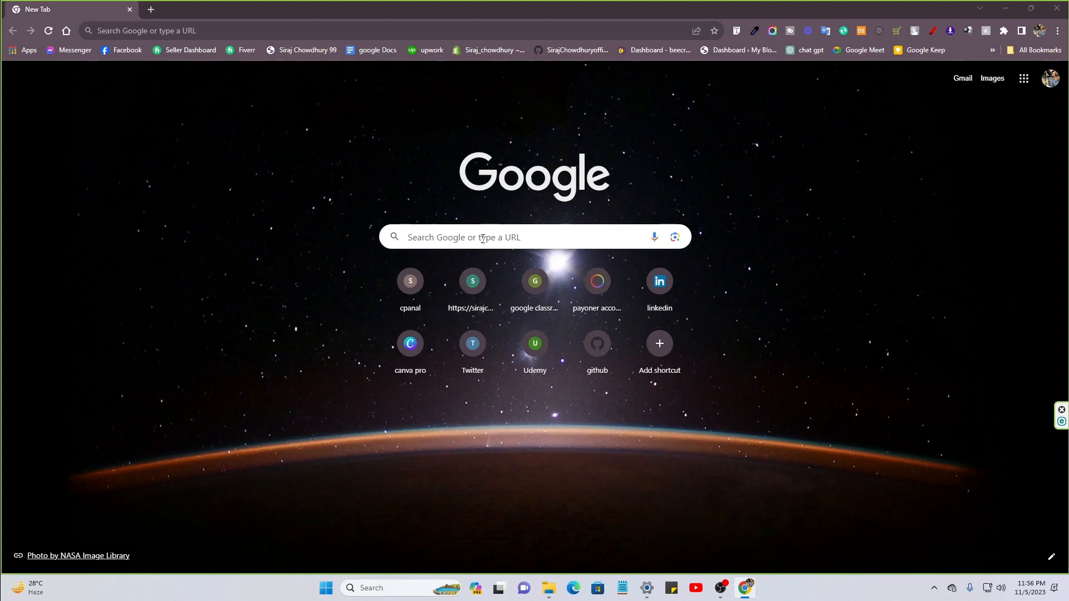
- Search Google for "shopify store login" and open the Shopify homepage from the results
{"action": "left_click", "coordinate": [484, 236]}
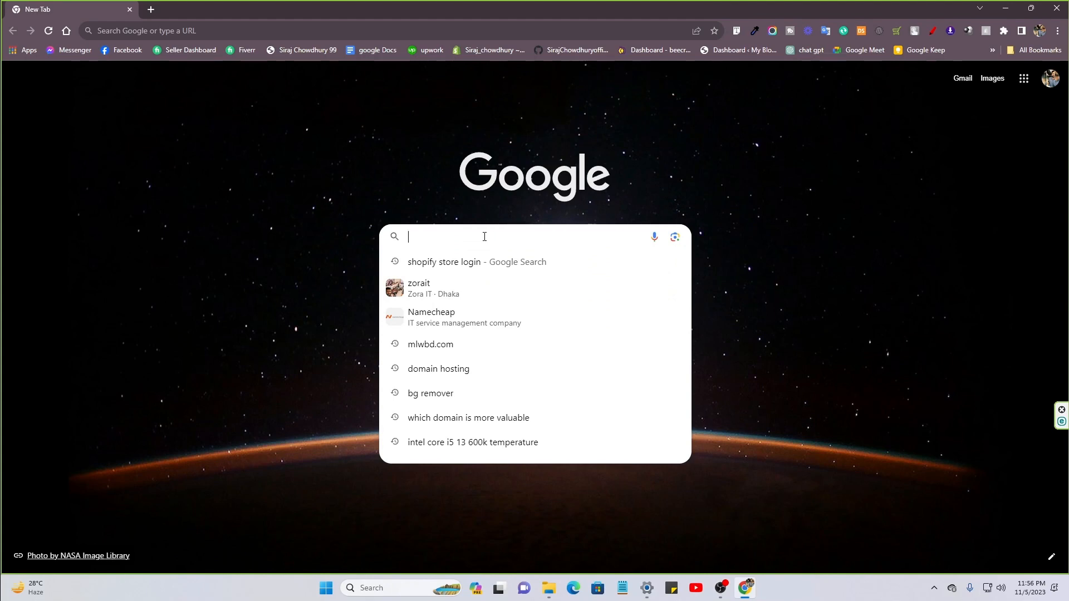
{"action": "type", "text": "shopi"}
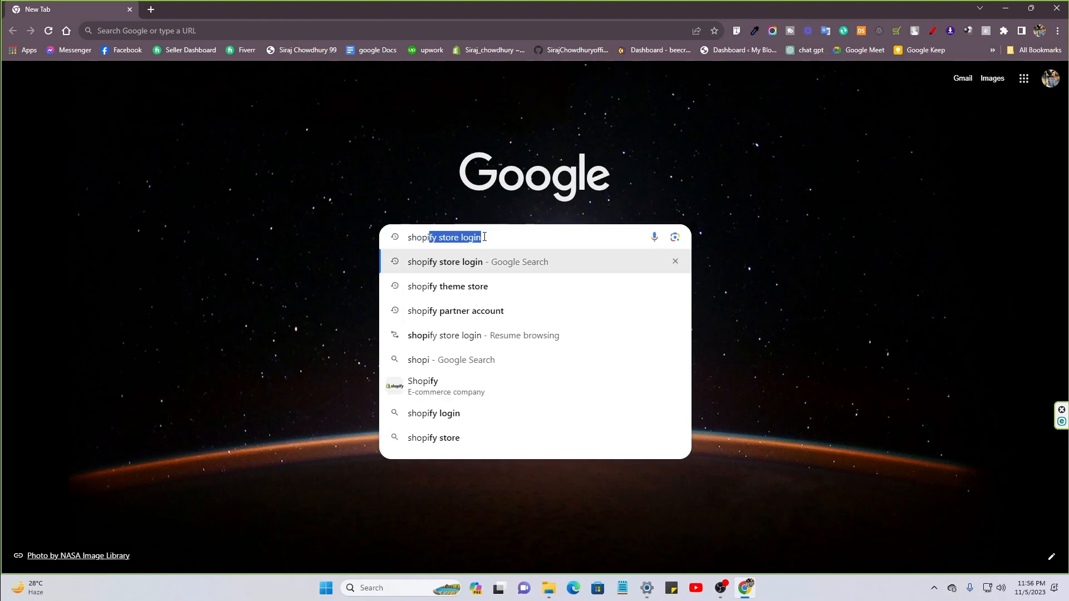
{"action": "left_click", "coordinate": [448, 262]}
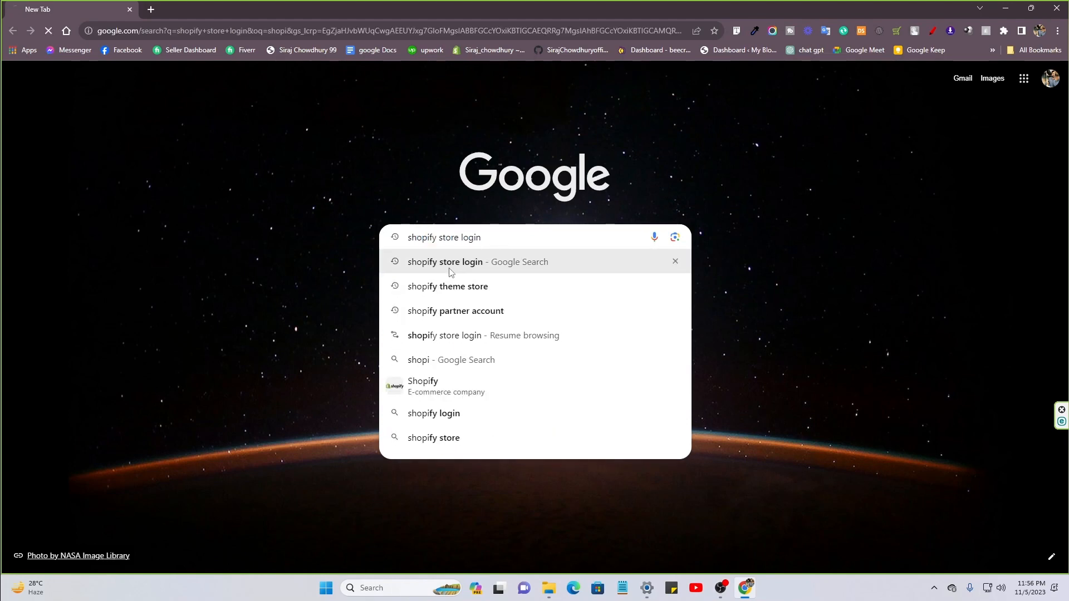
{"action": "scroll", "coordinate": [207, 170], "scroll_direction": "down", "scroll_amount": 3}
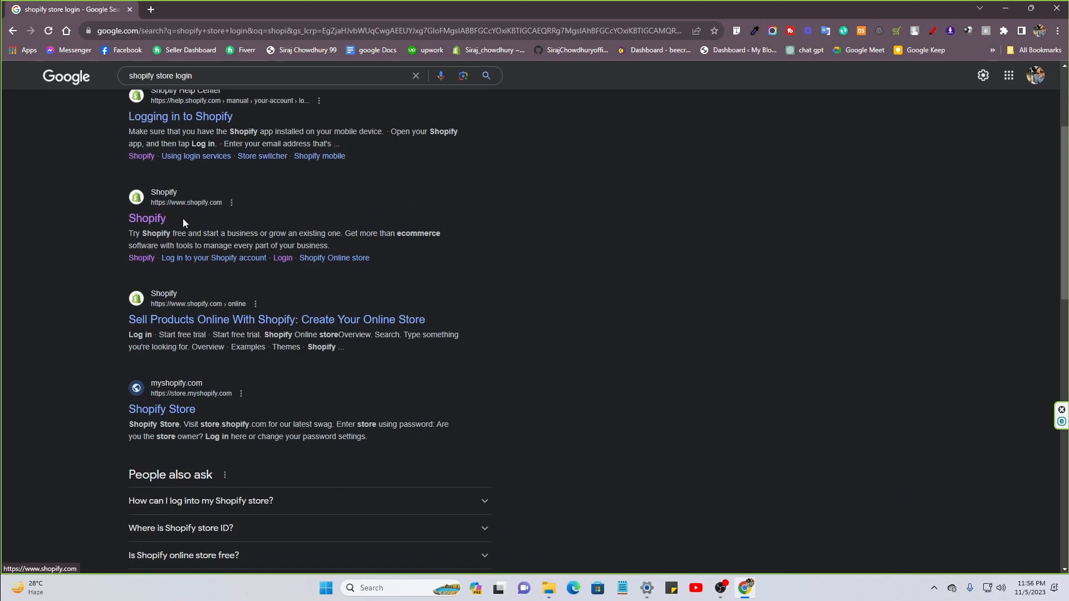
{"action": "left_click", "coordinate": [149, 220]}
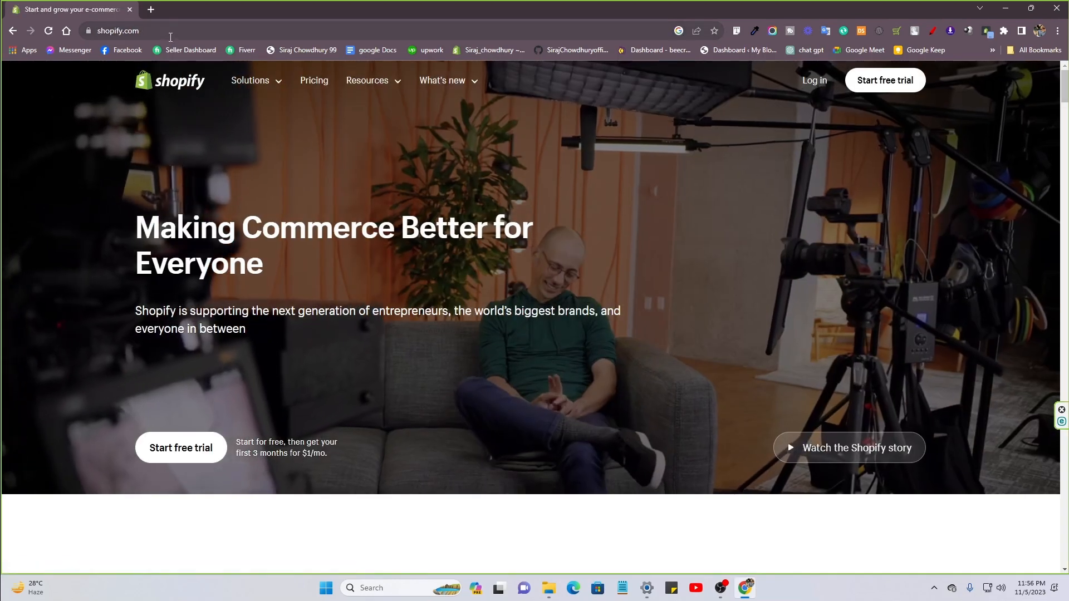
{"action": "double_click", "coordinate": [173, 31]}
{"action": "left_click", "coordinate": [246, 34]}
{"action": "key", "text": "Return"}
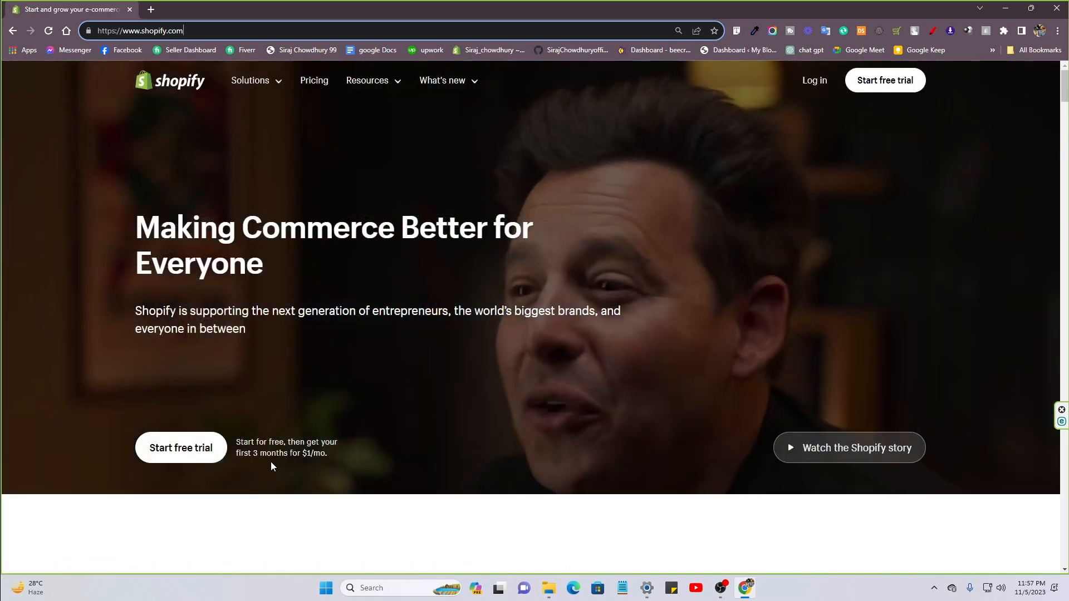
{"action": "left_click_drag", "start_coordinate": [253, 455], "coordinate": [331, 457]}
{"action": "left_click", "coordinate": [323, 455]}
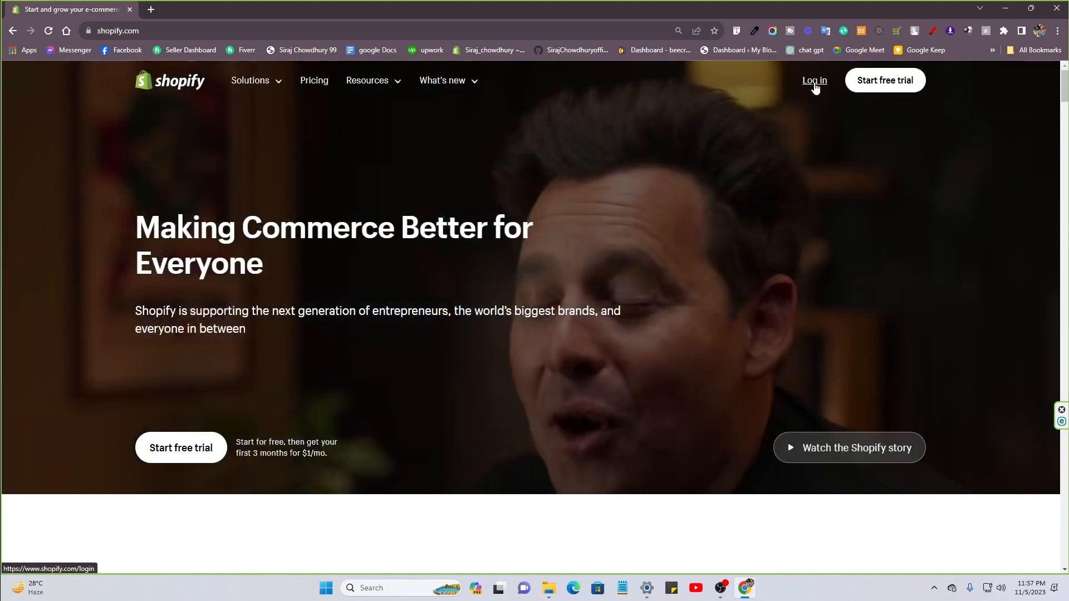
- Log in to Shopify with the existing saved Gmail account, postponing the security settings review until next time
{"action": "left_click", "coordinate": [815, 84]}
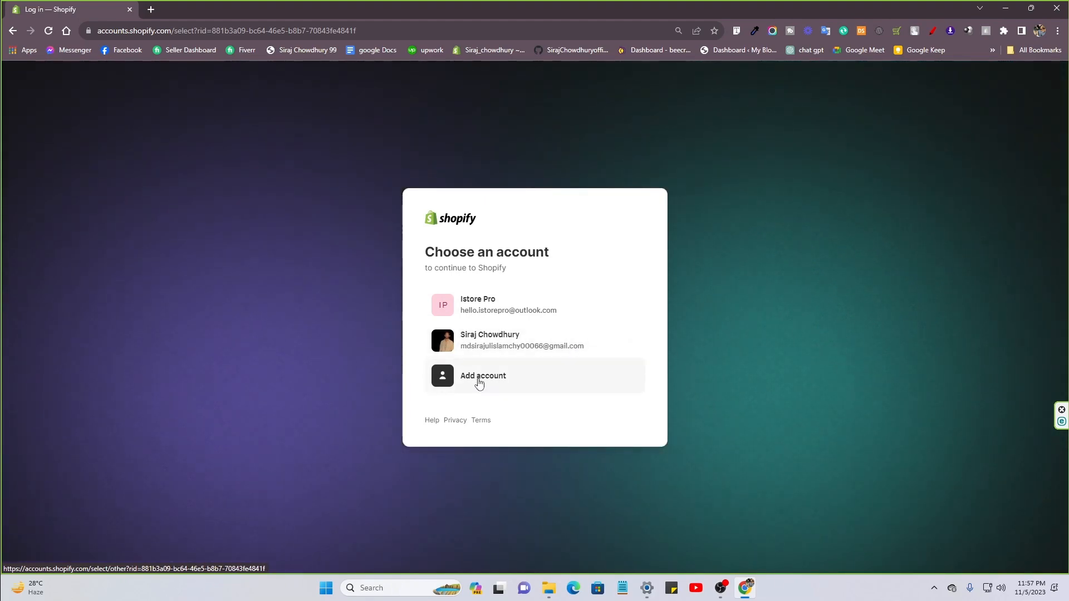
{"action": "left_click", "coordinate": [538, 354]}
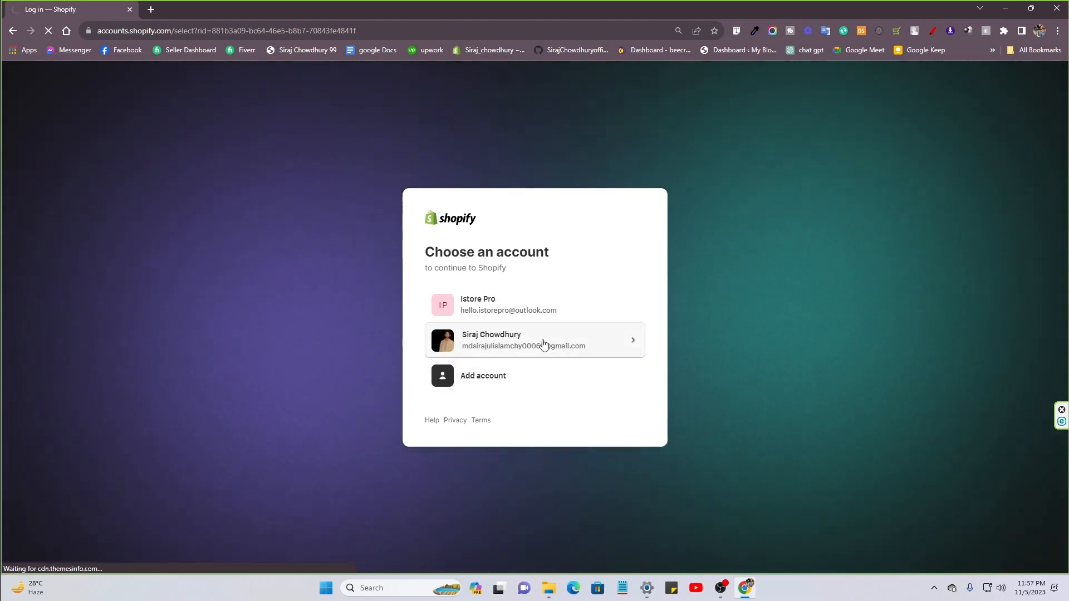
{"action": "scroll", "coordinate": [568, 384], "scroll_direction": "down", "scroll_amount": 1}
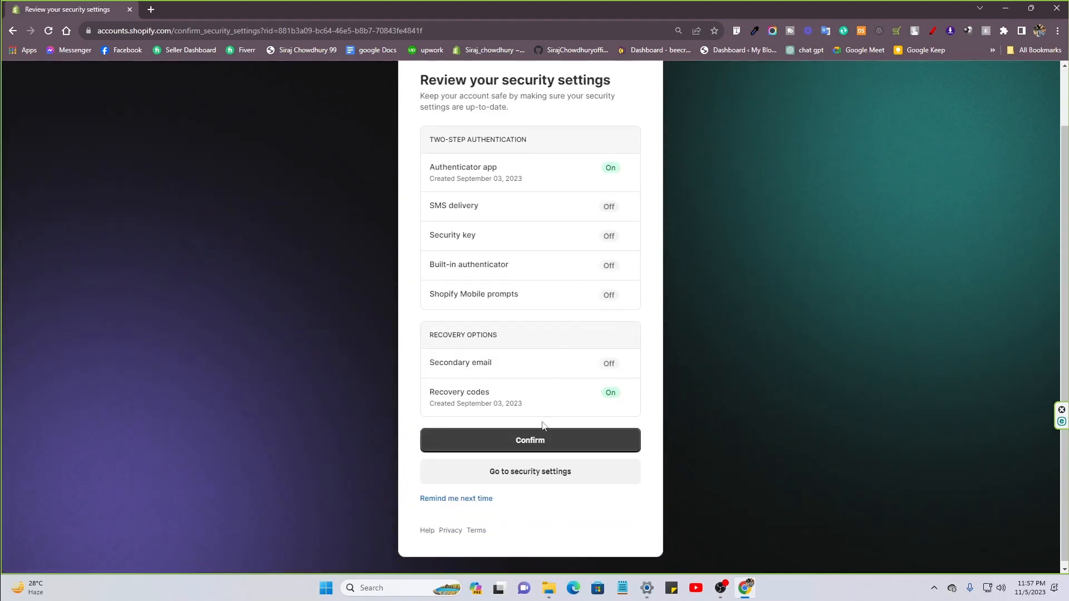
{"action": "left_click", "coordinate": [460, 495]}
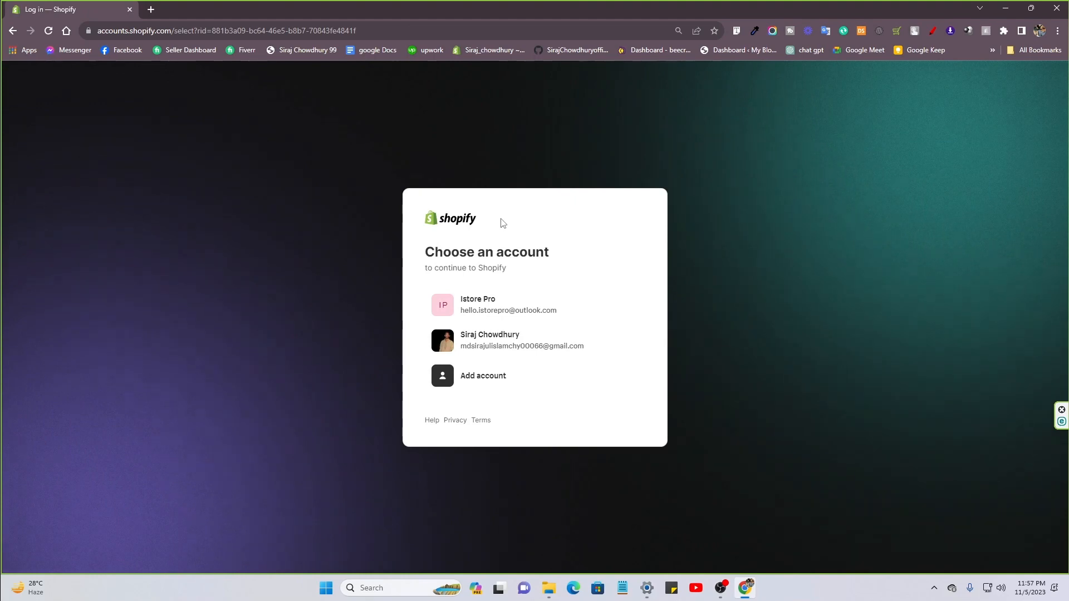
{"action": "left_click", "coordinate": [538, 330]}
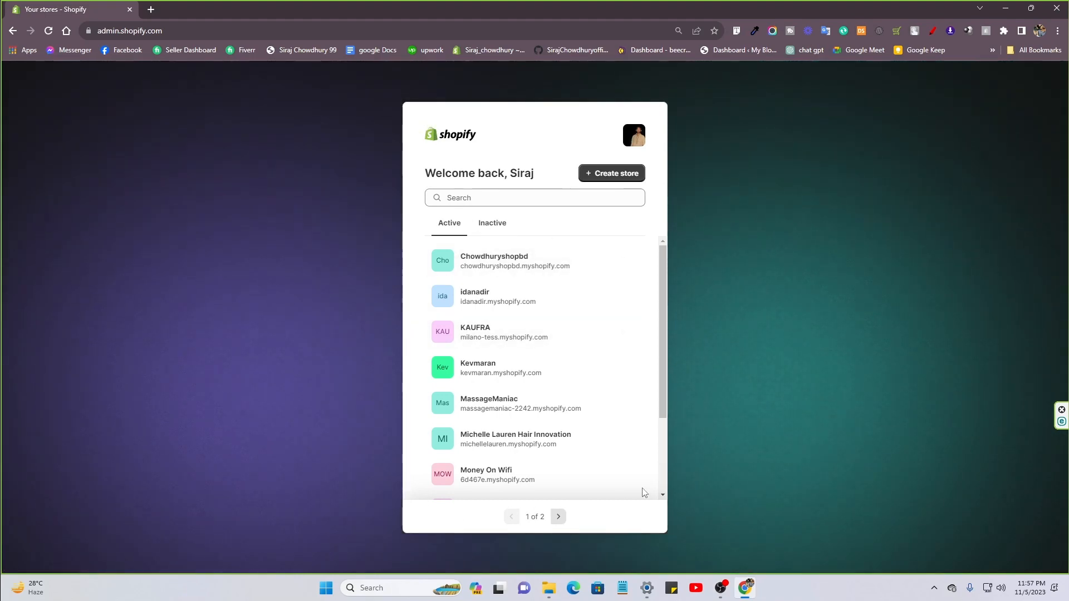
{"action": "double_click", "coordinate": [239, 32]}
{"action": "left_click", "coordinate": [227, 28]}
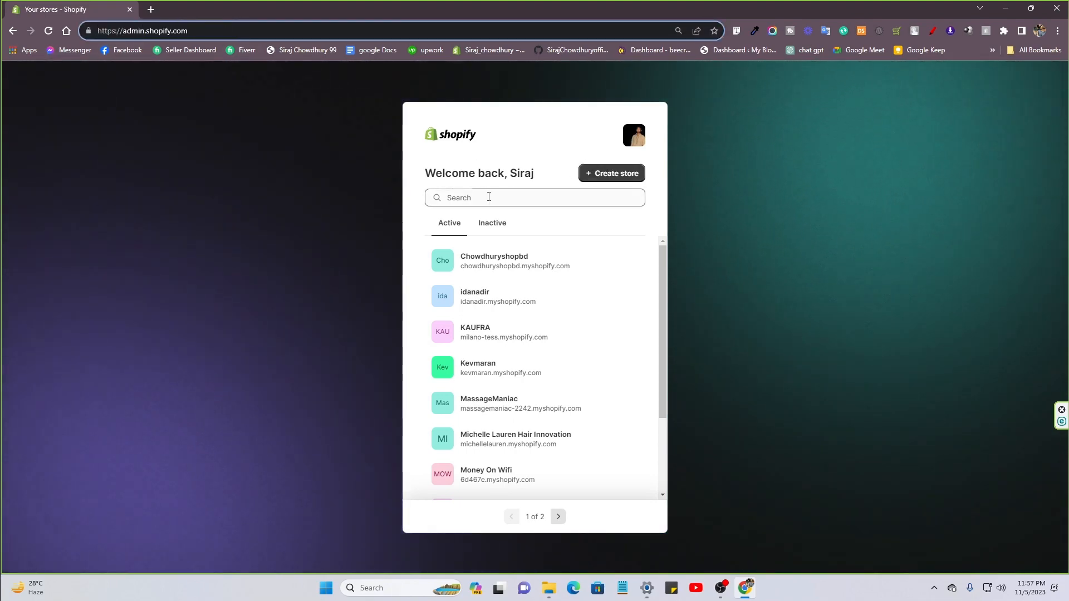
{"action": "scroll", "coordinate": [549, 422], "scroll_direction": "down", "scroll_amount": 3}
{"action": "scroll", "coordinate": [556, 425], "scroll_direction": "up", "scroll_amount": 3}
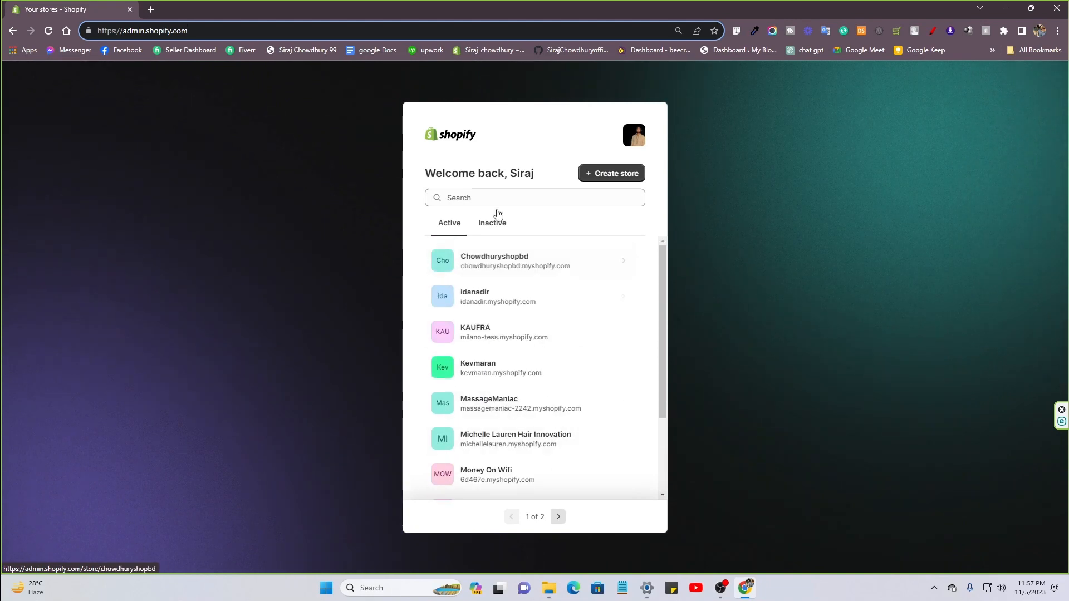
- Start creating a new store and answer the first setup question with "I'm just starting"
{"action": "left_click", "coordinate": [610, 174]}
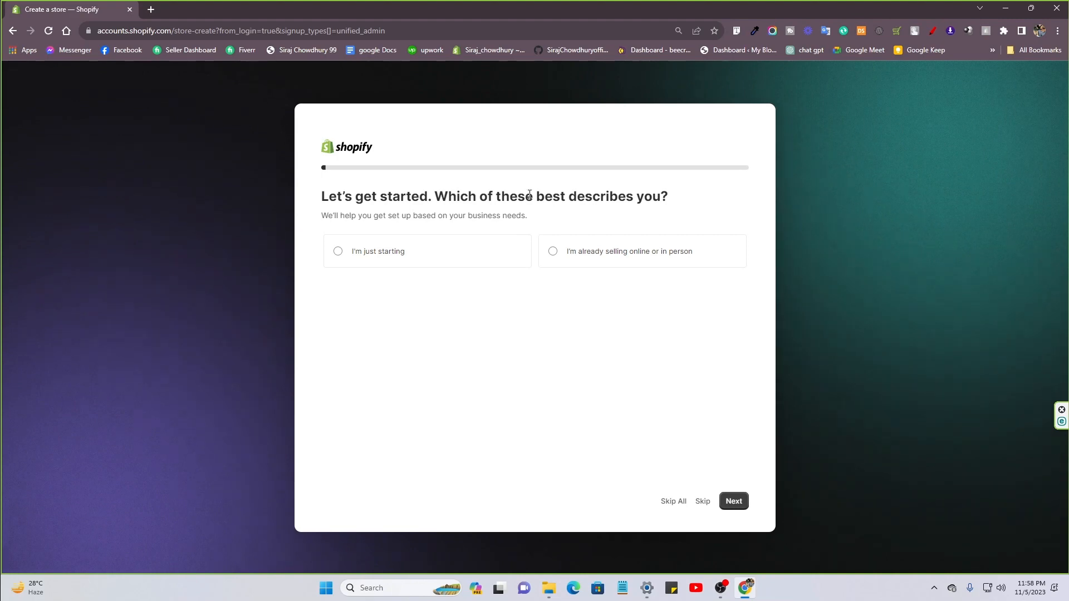
{"action": "left_click_drag", "start_coordinate": [685, 203], "coordinate": [312, 202]}
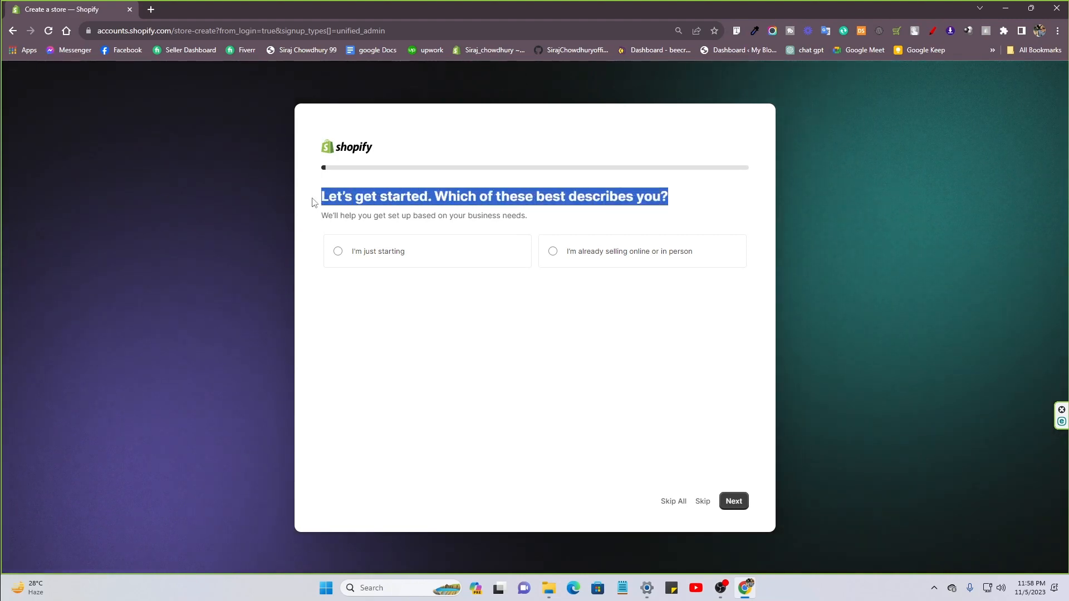
{"action": "left_click", "coordinate": [450, 349]}
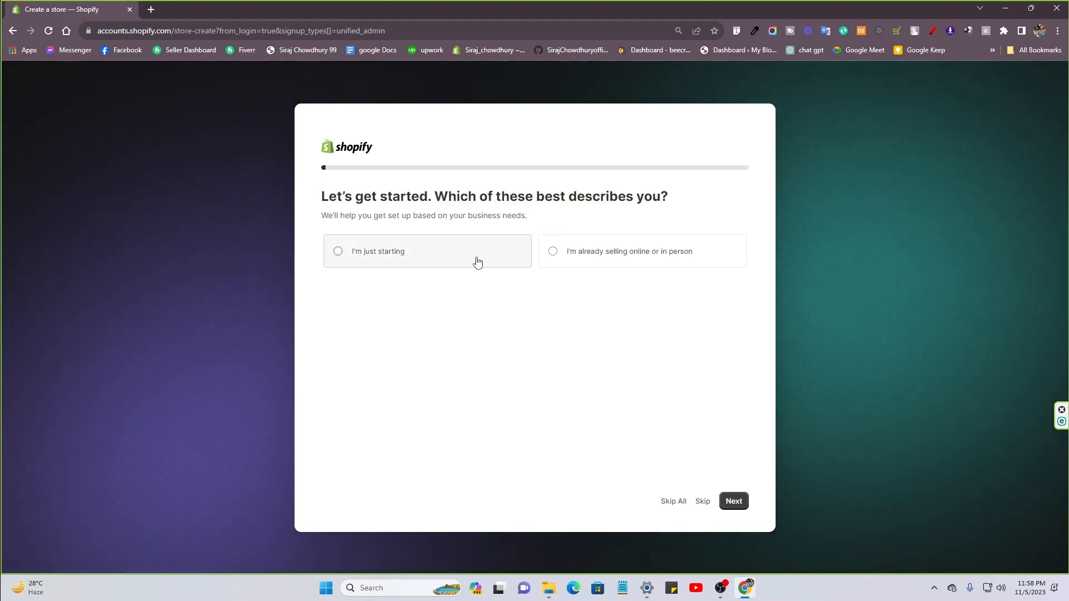
{"action": "left_click", "coordinate": [428, 263]}
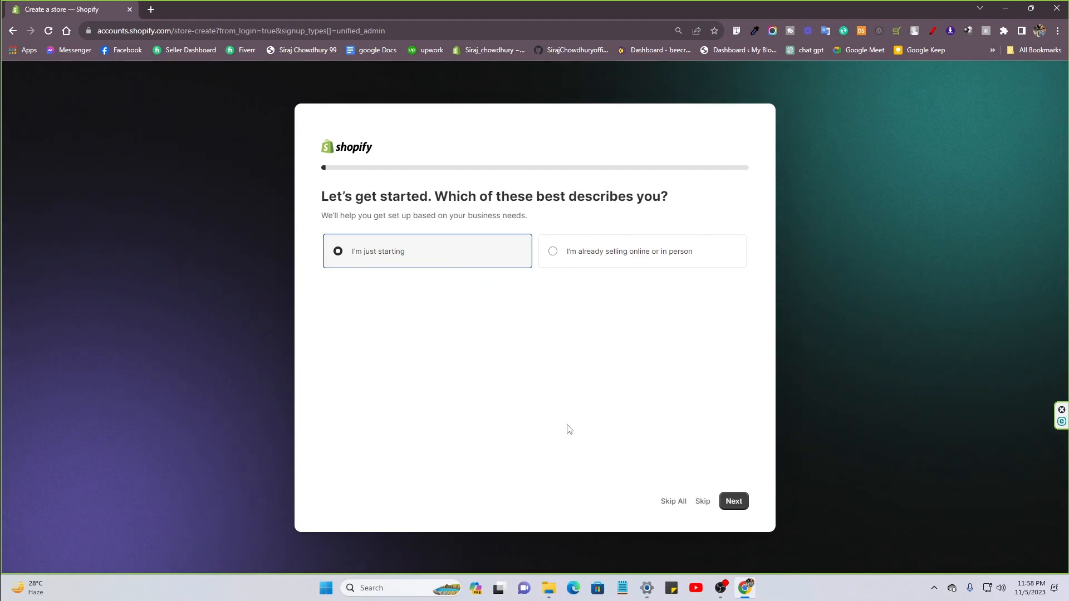
{"action": "left_click", "coordinate": [729, 501]}
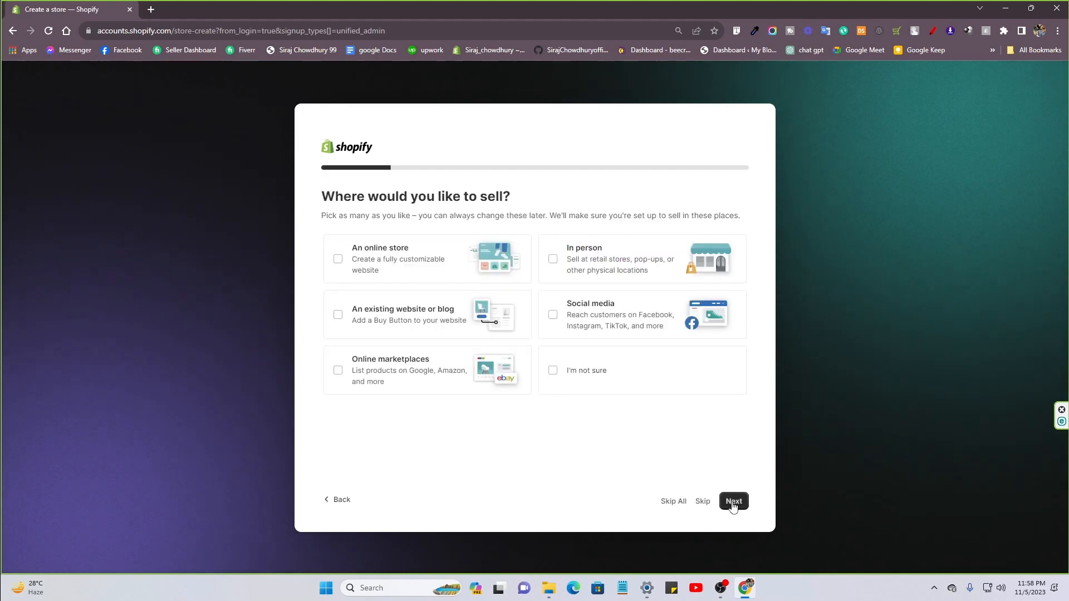
- Choose online store, in person, online marketplaces, existing website or blog, and social media as selling places, and skip the question about what to sell first
{"action": "left_click", "coordinate": [392, 255]}
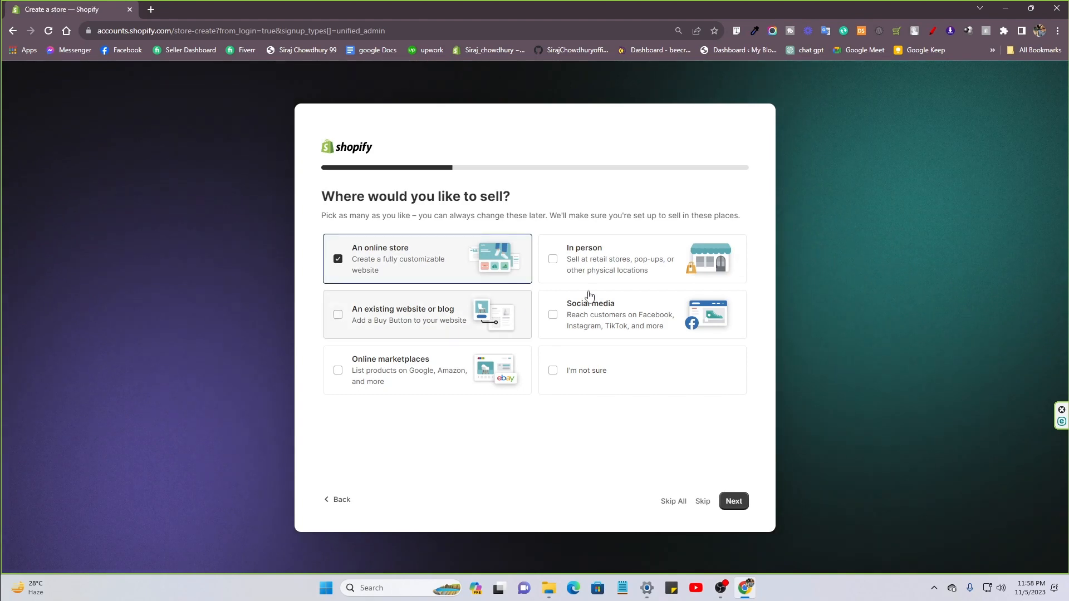
{"action": "left_click", "coordinate": [628, 265]}
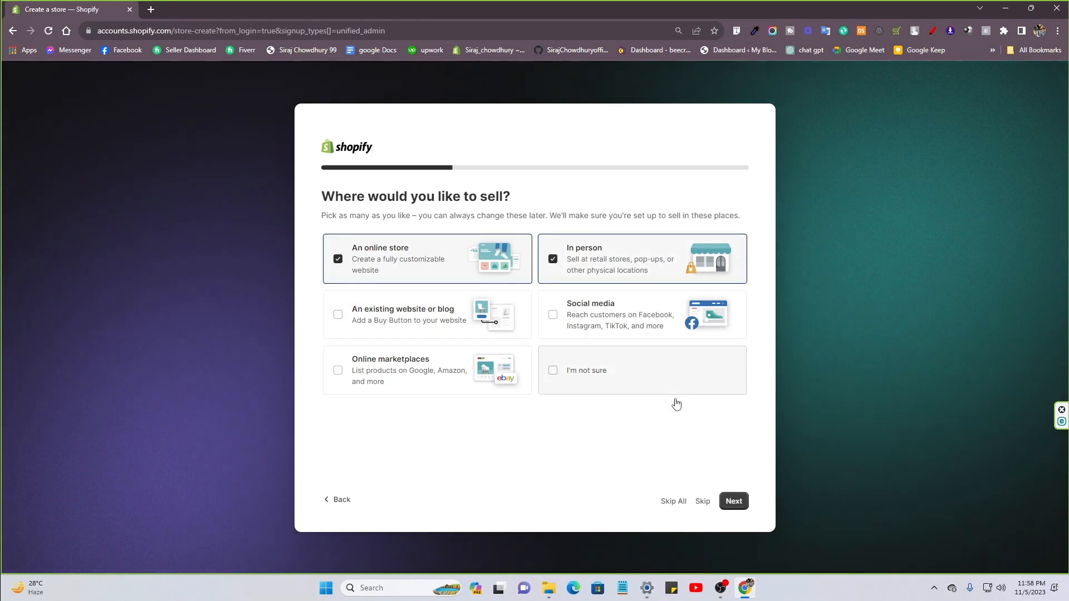
{"action": "left_click", "coordinate": [393, 378]}
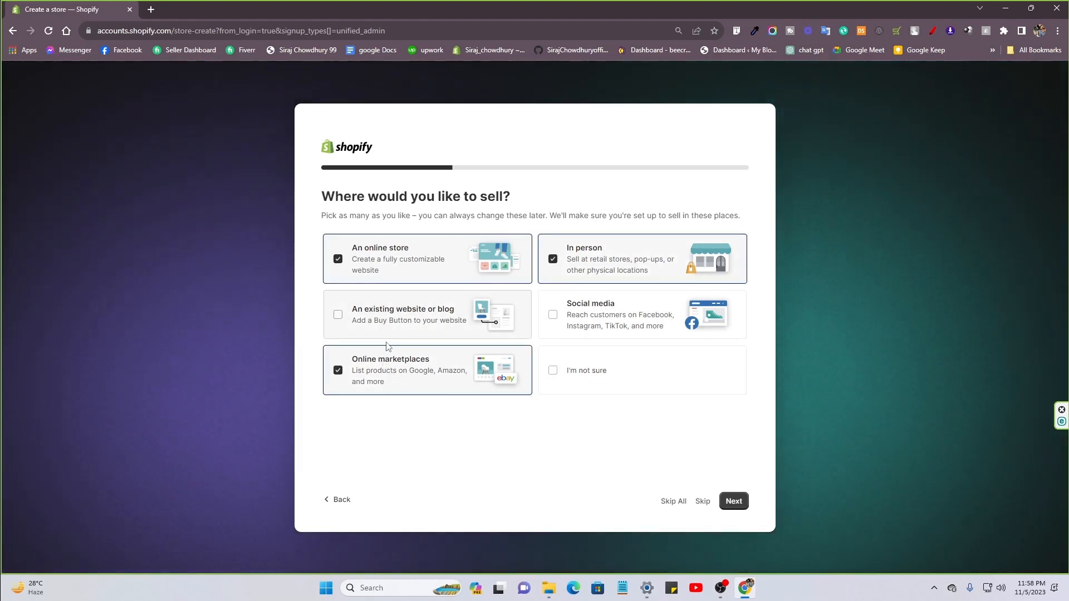
{"action": "left_click", "coordinate": [413, 319]}
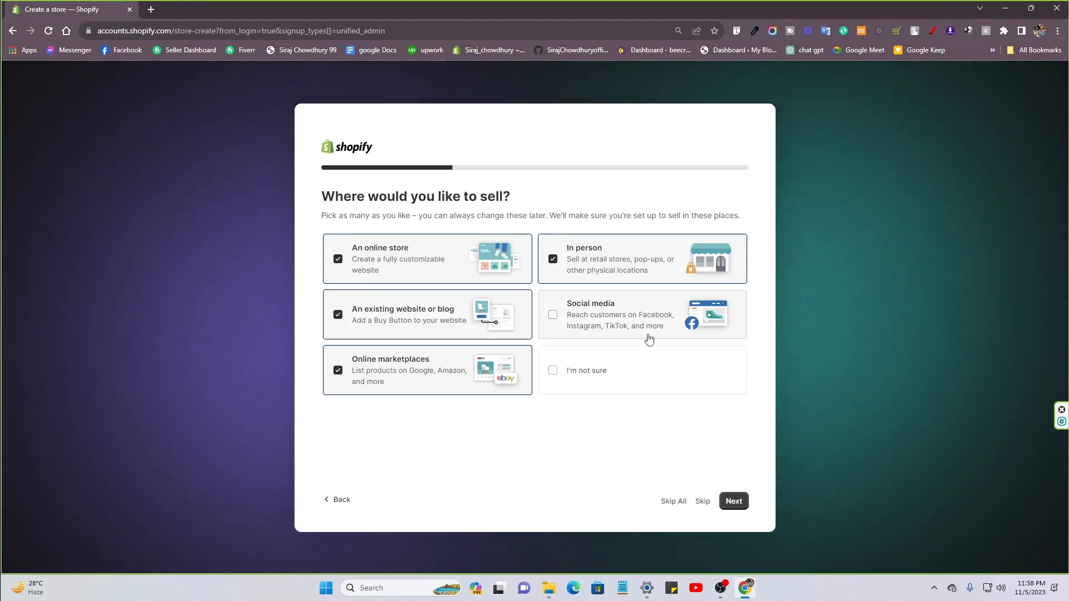
{"action": "left_click", "coordinate": [606, 331]}
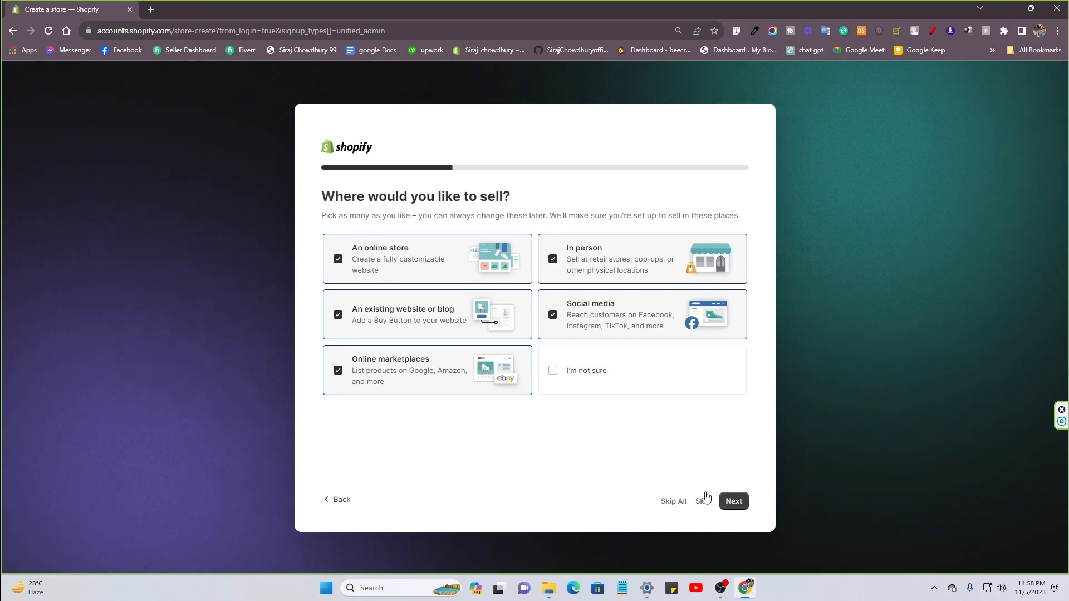
{"action": "left_click", "coordinate": [735, 502]}
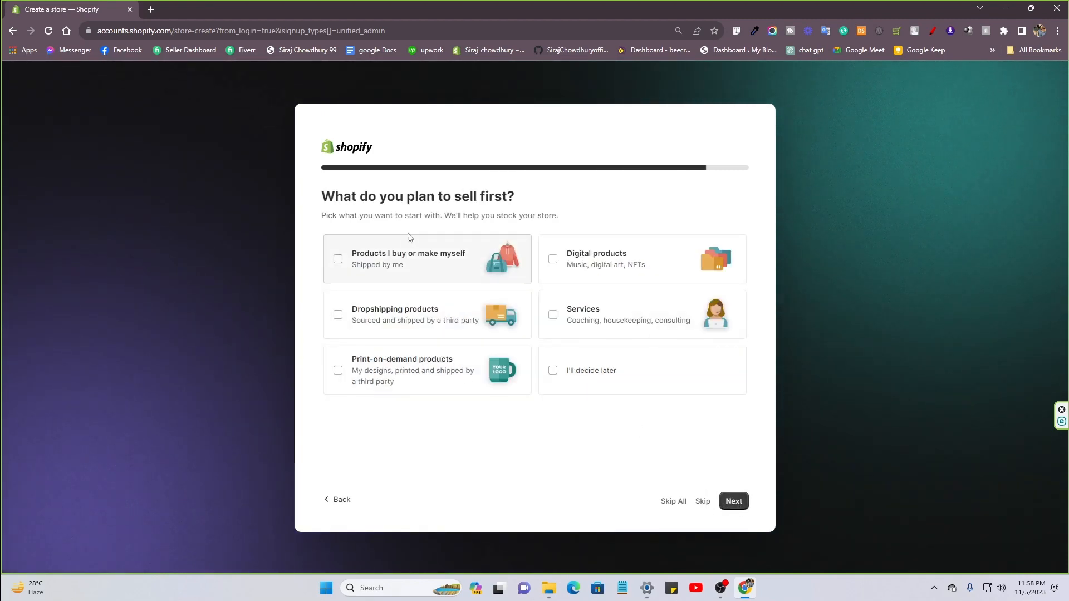
{"action": "left_click", "coordinate": [703, 503]}
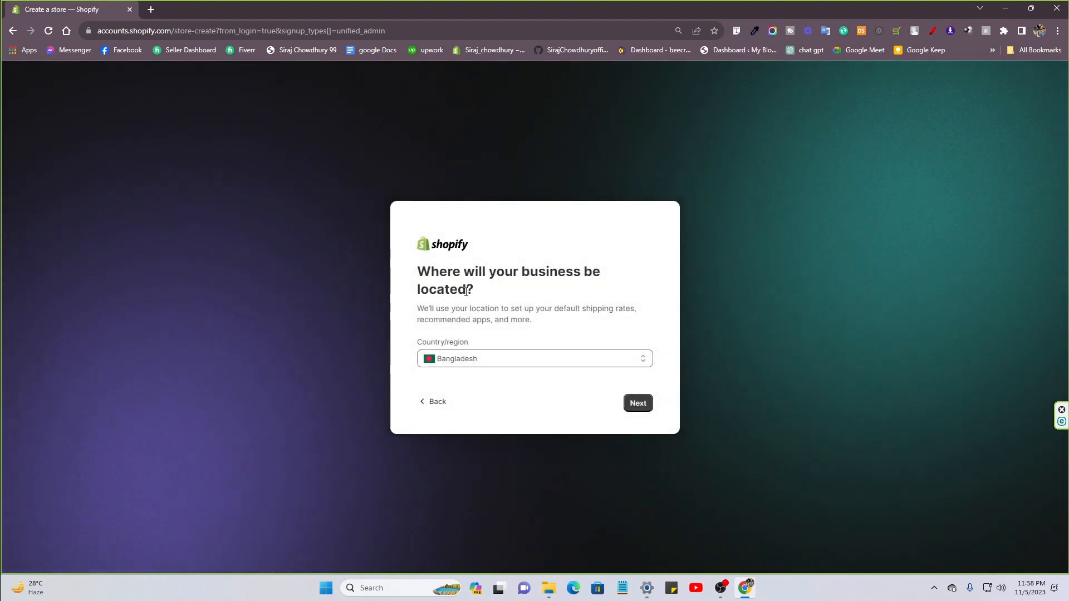
- Set the business country/region to United Kingdom
{"action": "left_click", "coordinate": [509, 359]}
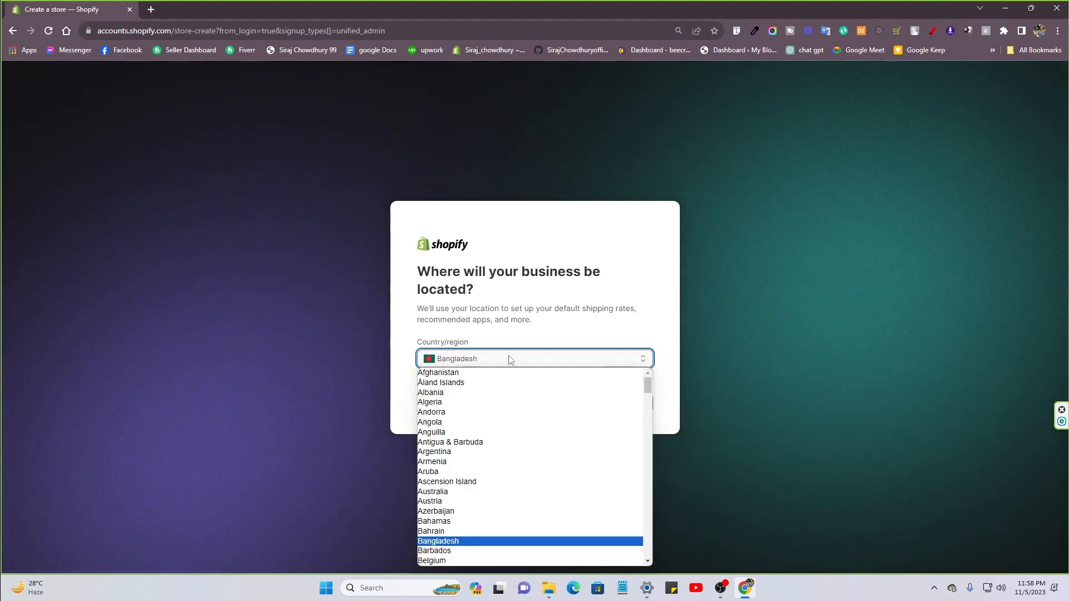
{"action": "scroll", "coordinate": [459, 521], "scroll_direction": "down", "scroll_amount": 6}
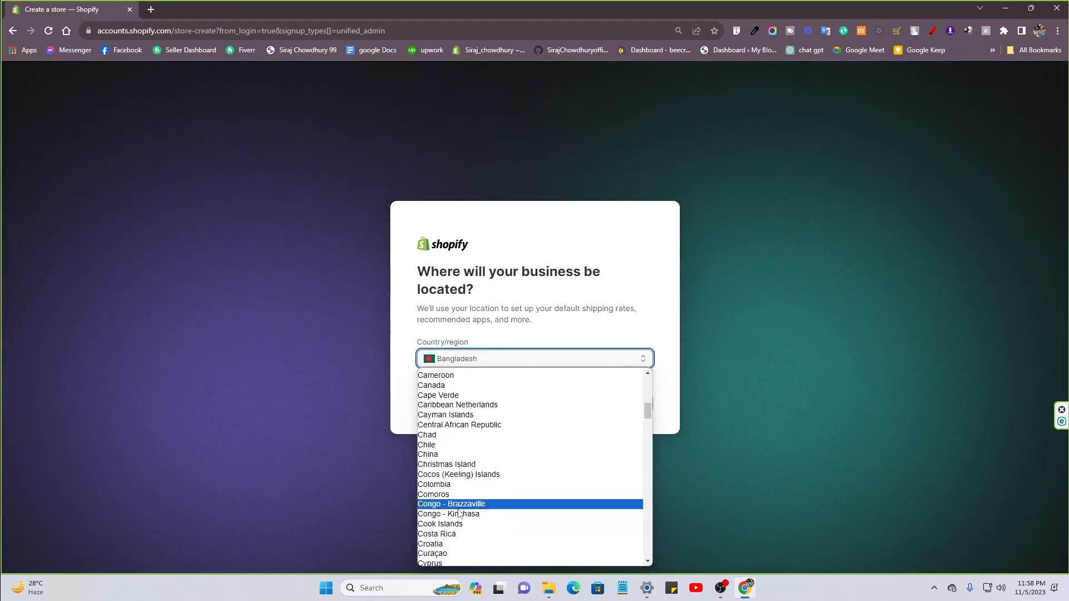
{"action": "key", "text": "u"}
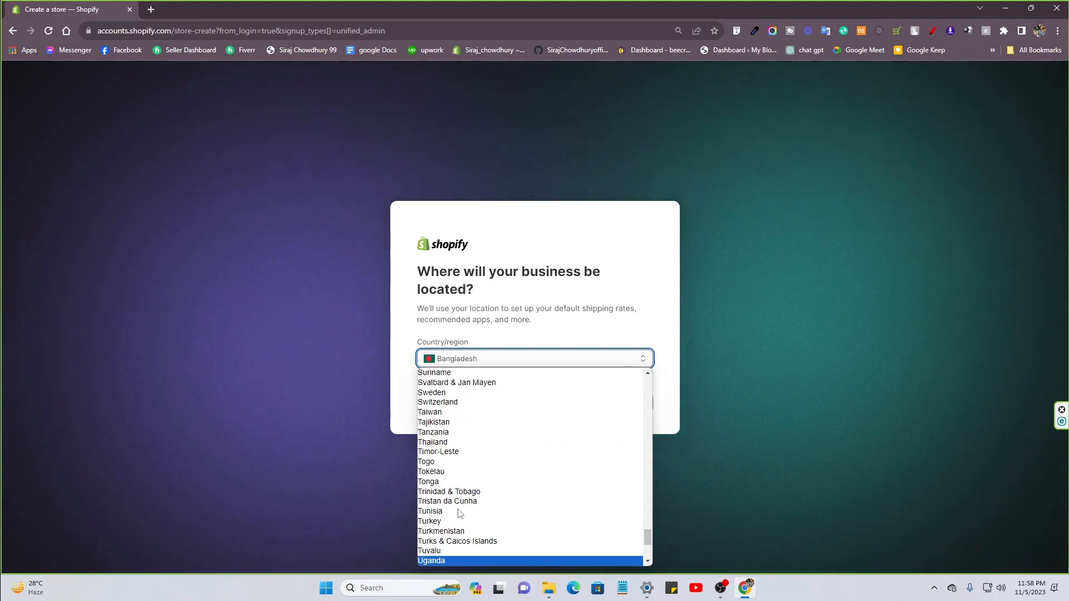
{"action": "key", "text": "Down"}
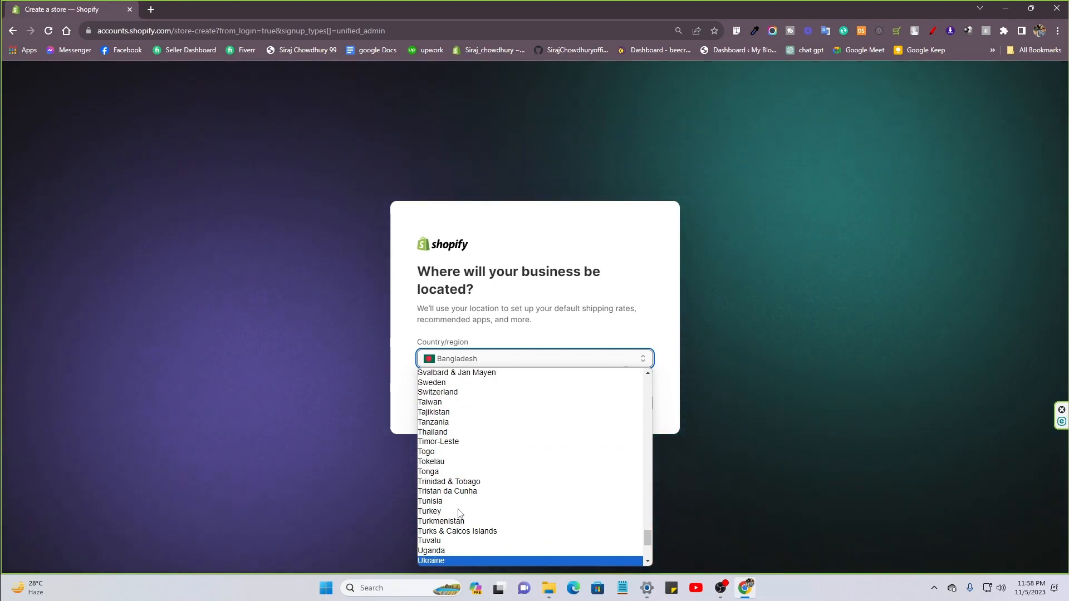
{"action": "key", "text": "Down"}
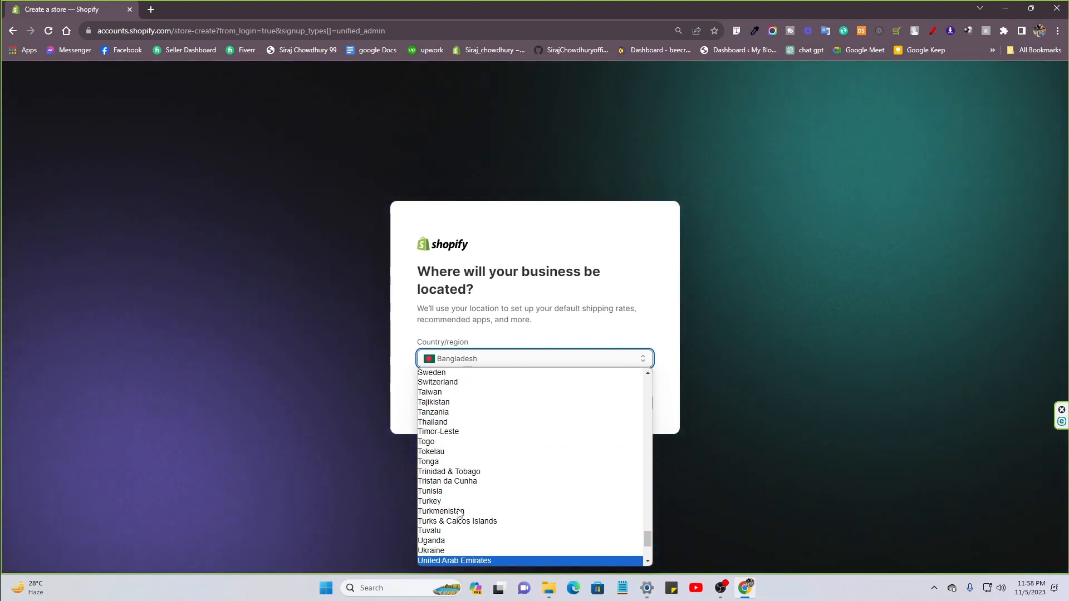
{"action": "scroll", "coordinate": [482, 484], "scroll_direction": "down", "scroll_amount": 2}
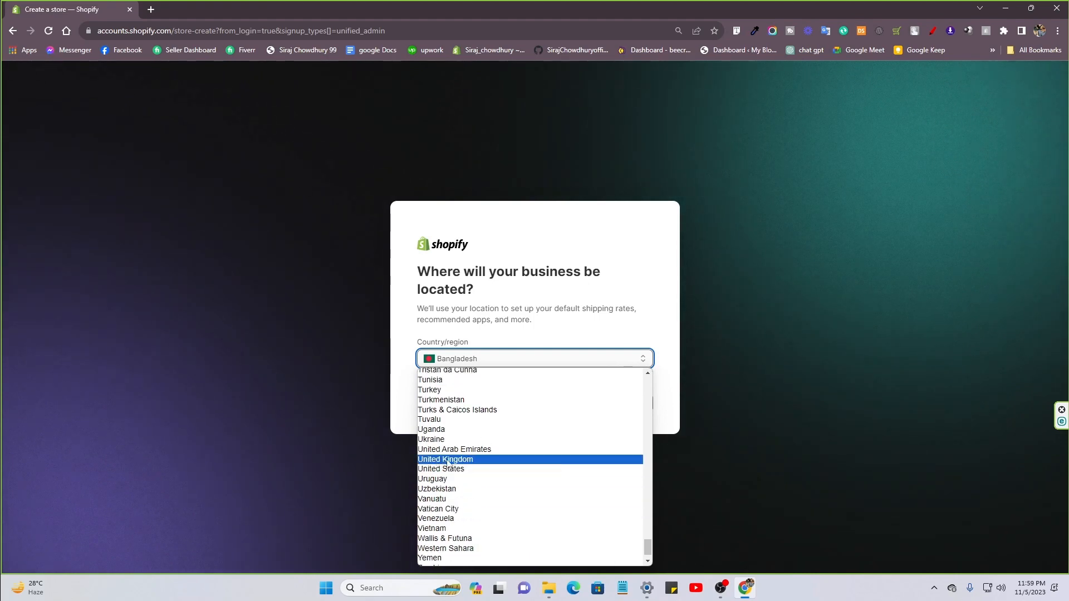
{"action": "left_click", "coordinate": [452, 460]}
- Set the business country/region to Bangladesh
{"action": "left_click", "coordinate": [486, 238]}
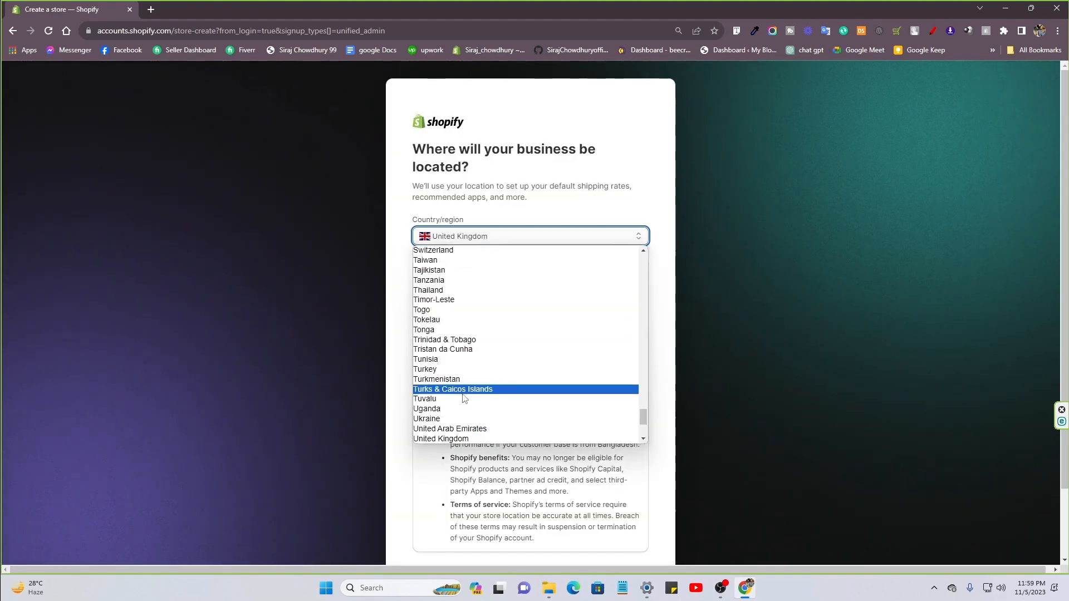
{"action": "type", "text": "ban"}
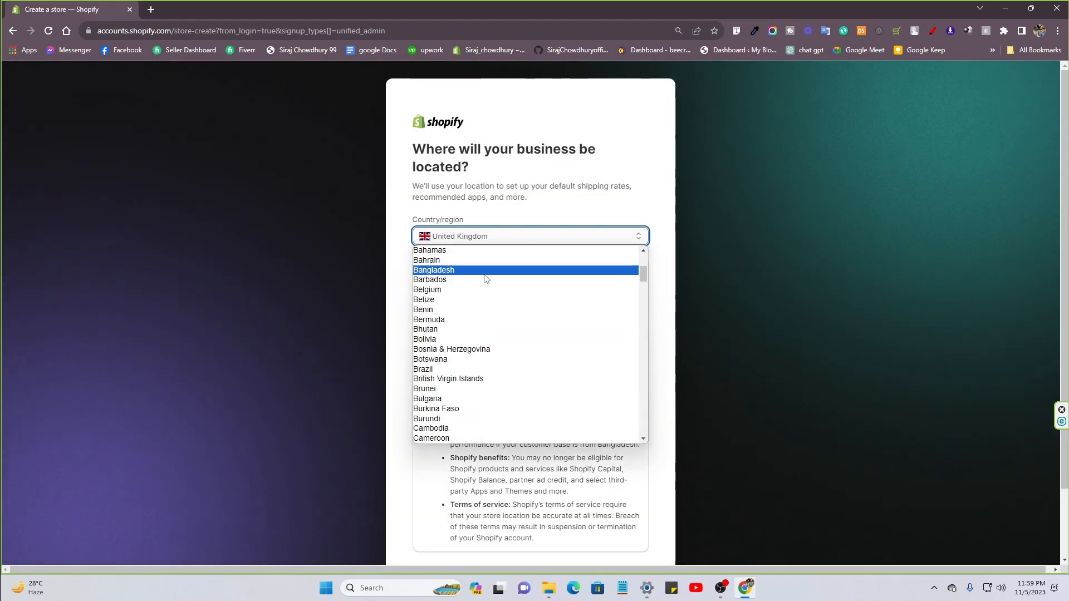
{"action": "key", "text": "Return"}
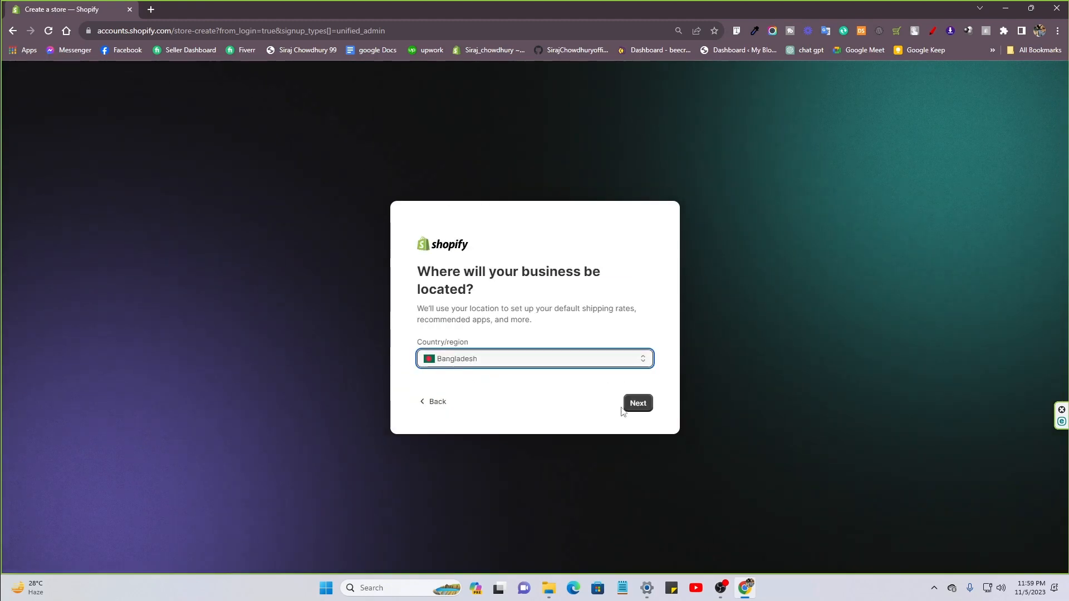
- Submit the business location and continue with the owner's personal account to finish creating the store
{"action": "left_click", "coordinate": [638, 403]}
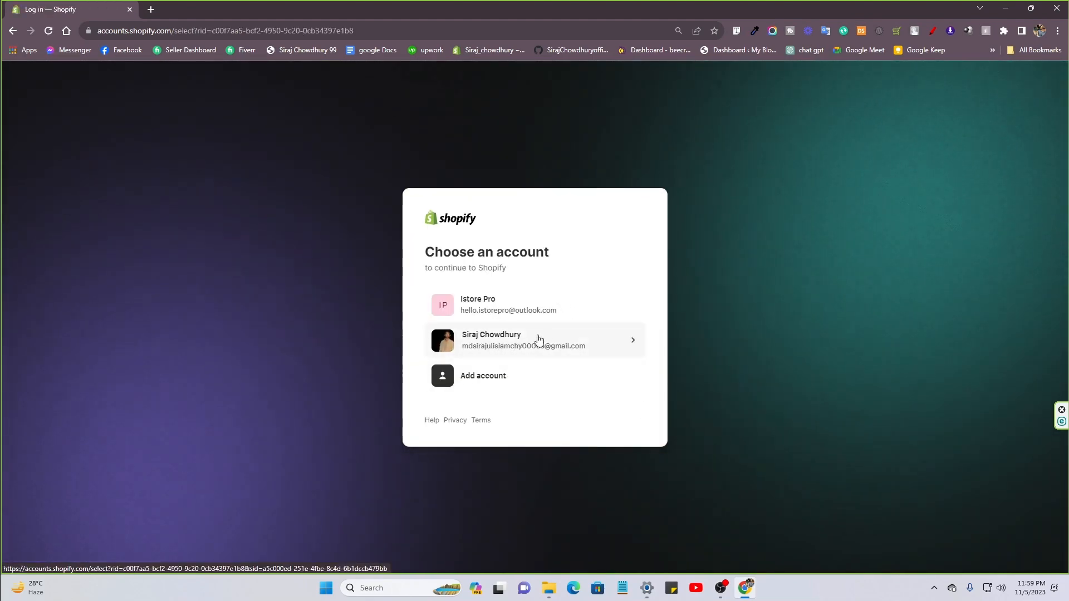
{"action": "left_click", "coordinate": [501, 345]}
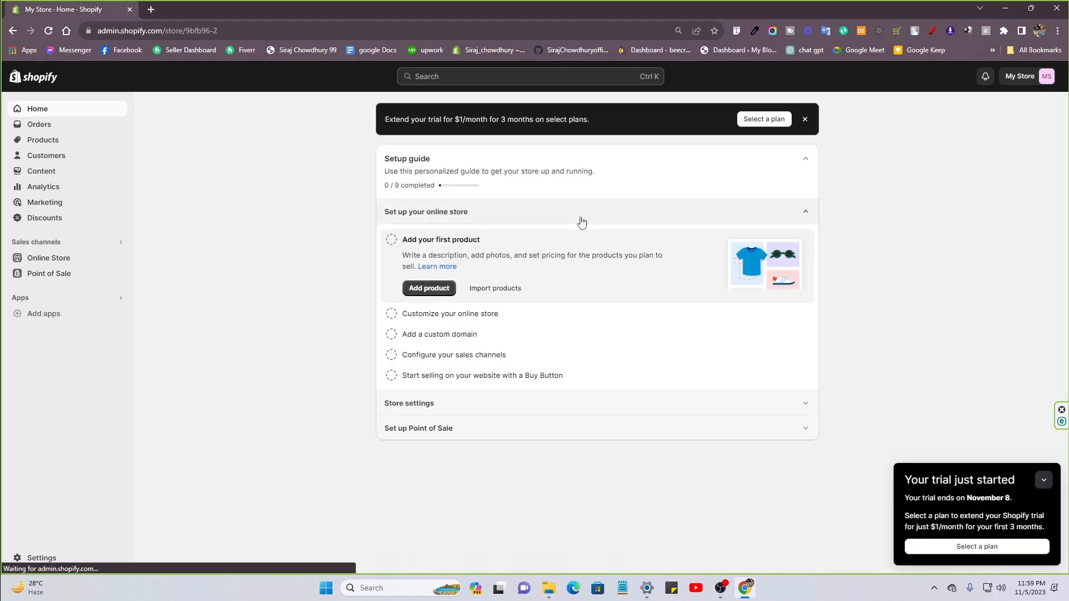
- Review the trial extension offer, open the plan selection, and check the introductory prices of the Basic and Shopify plans
{"action": "left_click_drag", "start_coordinate": [590, 121], "coordinate": [385, 131]}
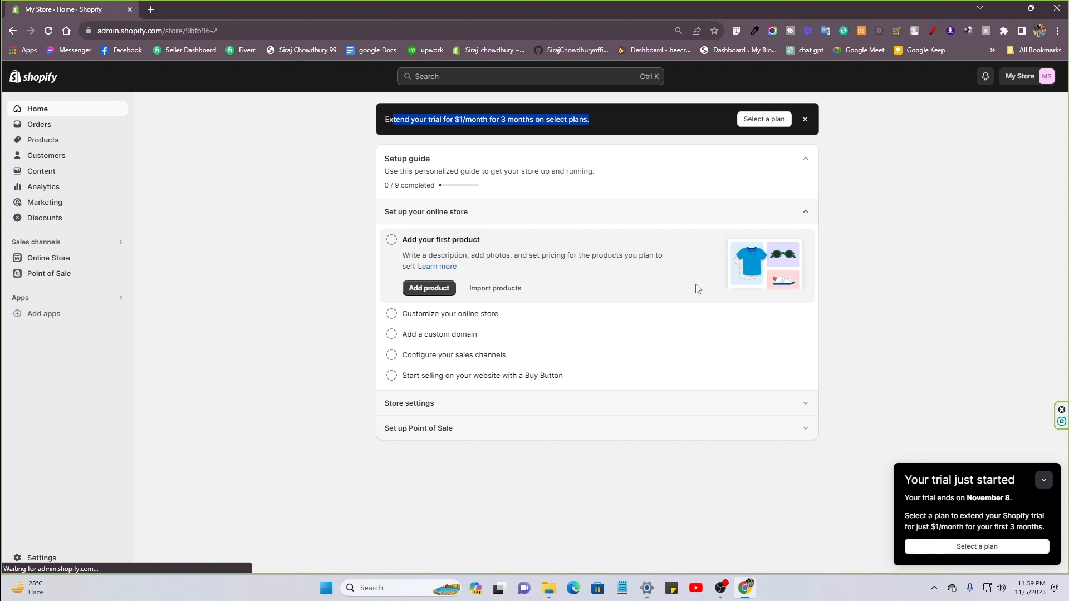
{"action": "left_click", "coordinate": [916, 241]}
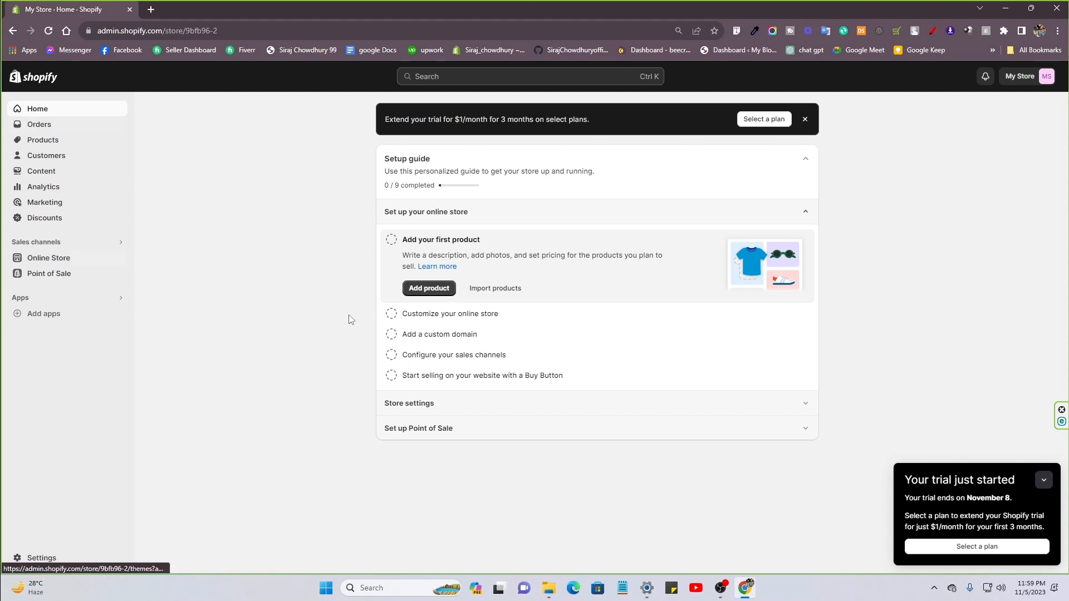
{"action": "left_click", "coordinate": [761, 123]}
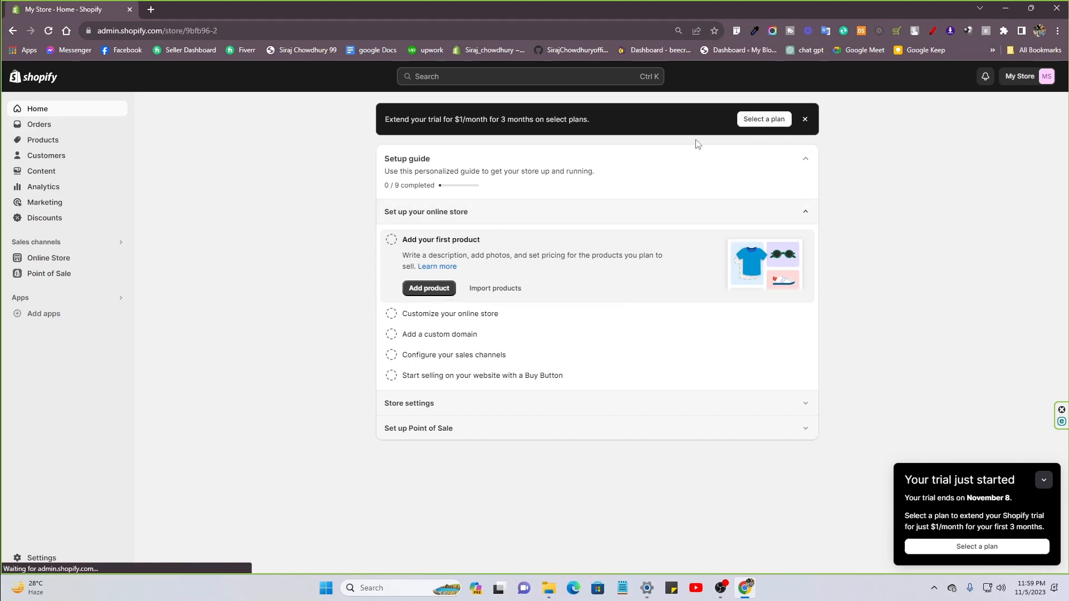
{"action": "left_click", "coordinate": [748, 122]}
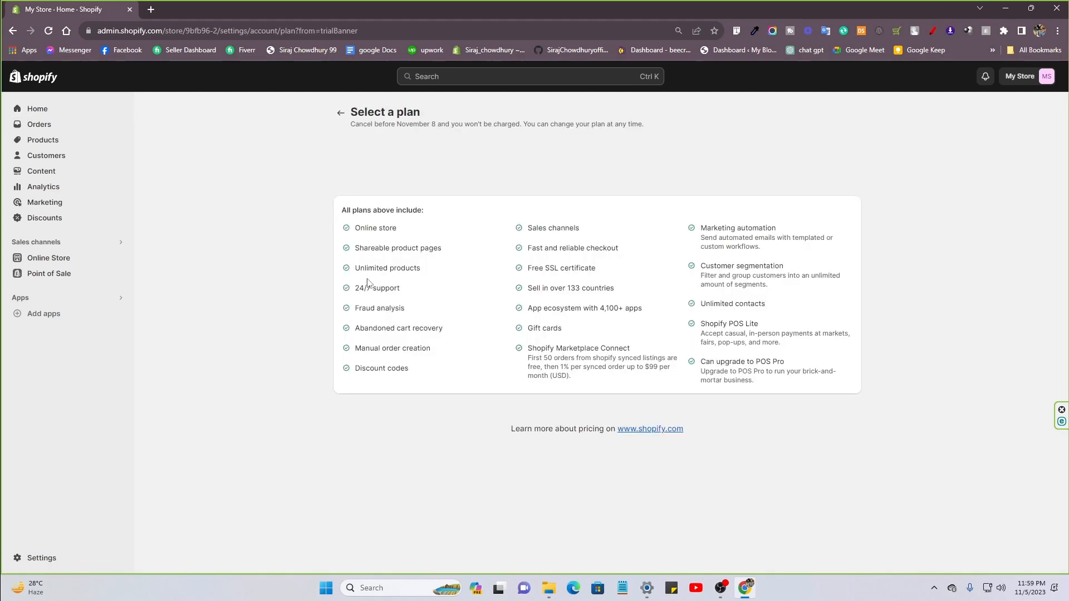
{"action": "scroll", "coordinate": [446, 322], "scroll_direction": "down", "scroll_amount": 2}
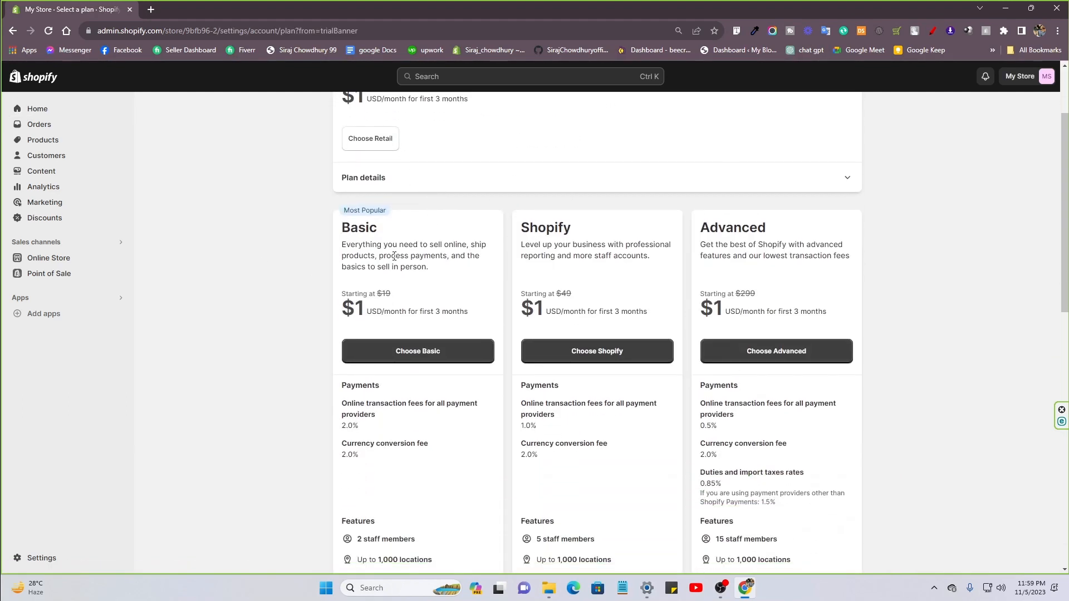
{"action": "left_click_drag", "start_coordinate": [348, 313], "coordinate": [389, 309]}
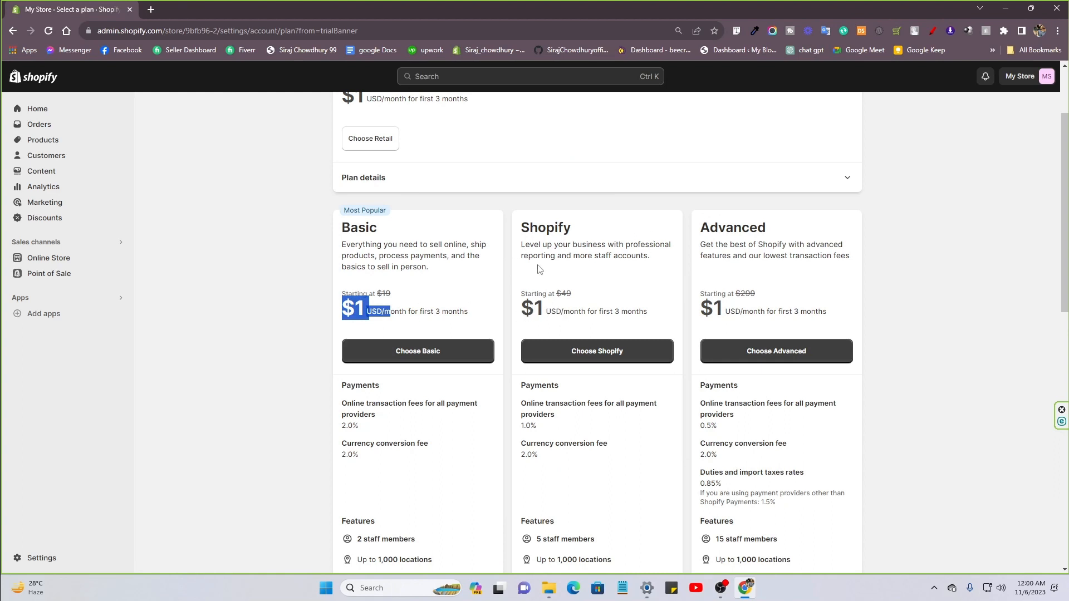
{"action": "left_click", "coordinate": [527, 312]}
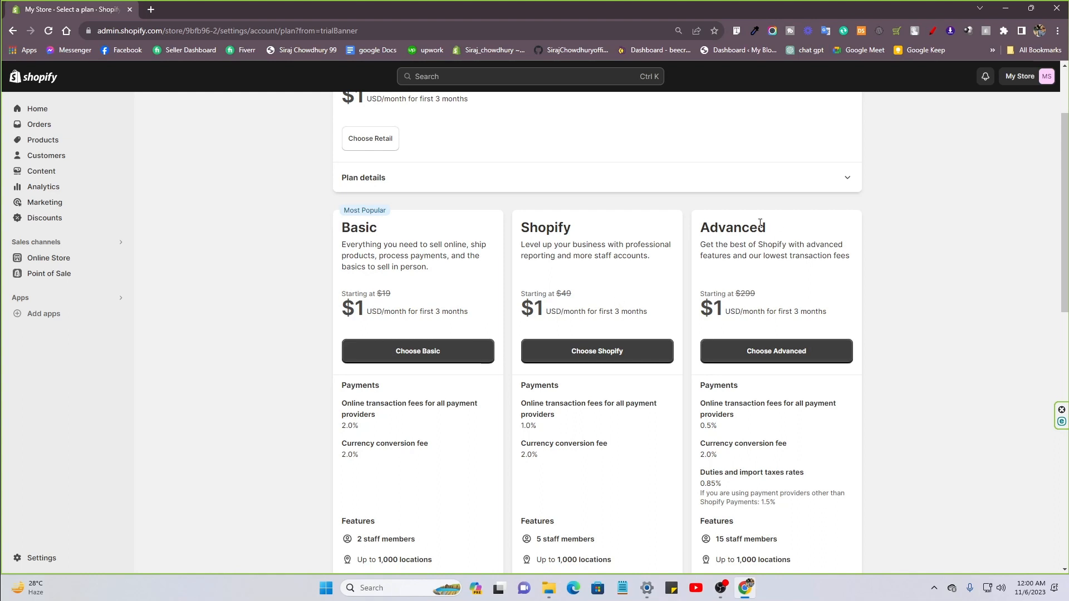
- Compare the Basic, Shopify and Advanced plans' fees, features and shipping benefits, and return to the store's home page
{"action": "scroll", "coordinate": [757, 322], "scroll_direction": "down", "scroll_amount": 2}
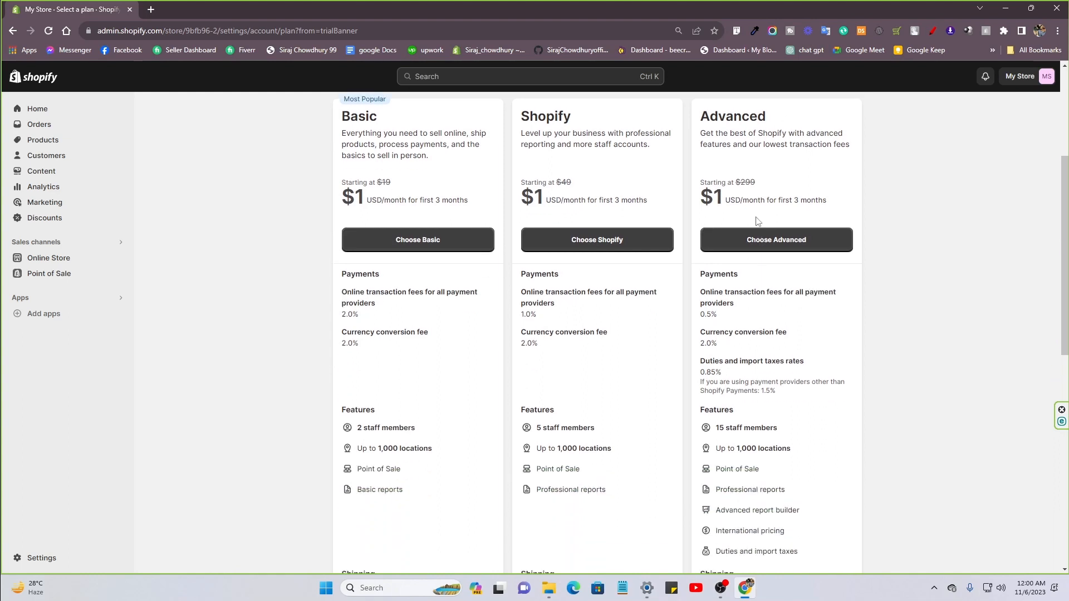
{"action": "scroll", "coordinate": [724, 256], "scroll_direction": "up", "scroll_amount": 2}
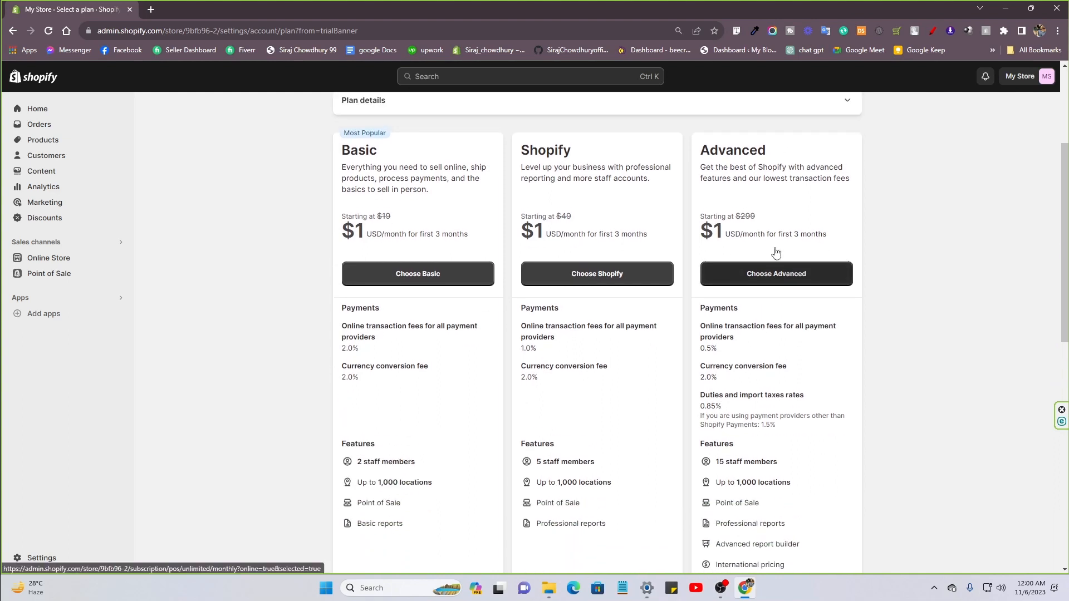
{"action": "scroll", "coordinate": [633, 262], "scroll_direction": "down", "scroll_amount": 10}
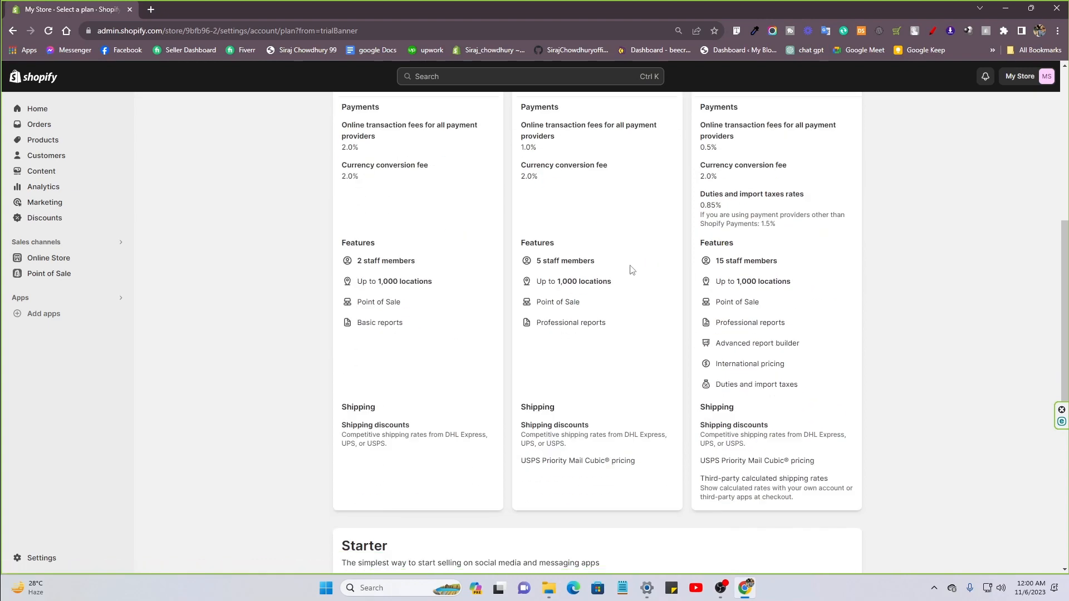
{"action": "scroll", "coordinate": [640, 317], "scroll_direction": "up", "scroll_amount": 10}
{"action": "scroll", "coordinate": [639, 314], "scroll_direction": "up", "scroll_amount": 2}
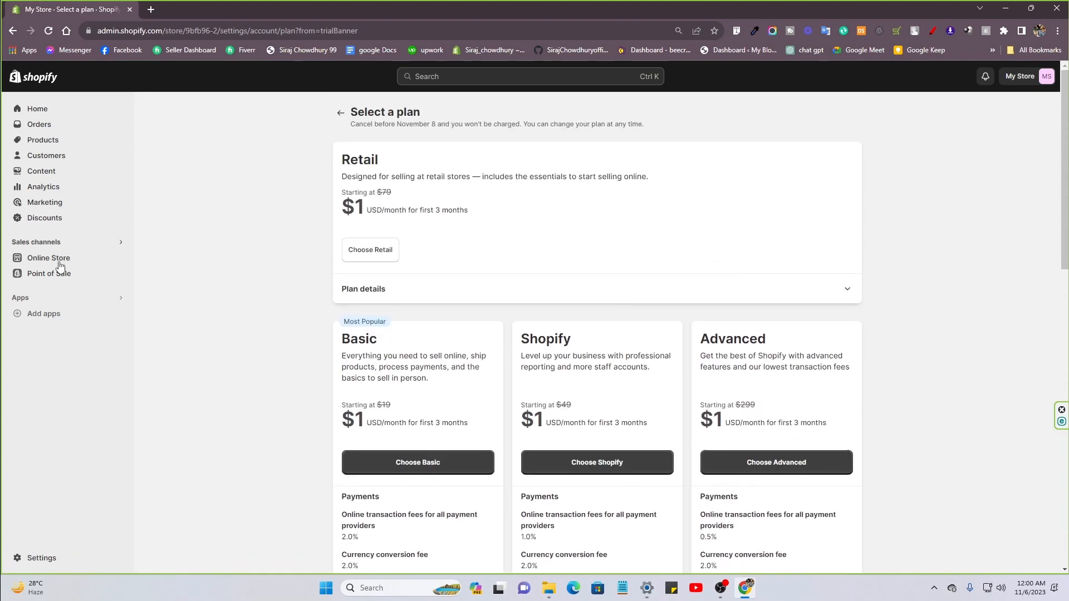
{"action": "left_click_drag", "start_coordinate": [404, 112], "coordinate": [349, 112]}
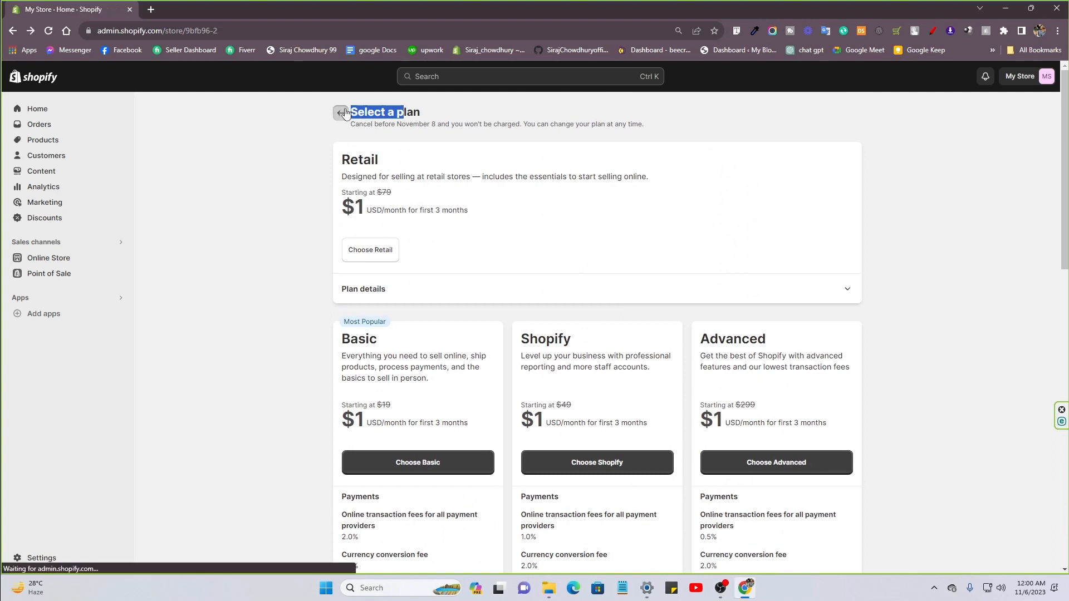
{"action": "left_click", "coordinate": [341, 113]}
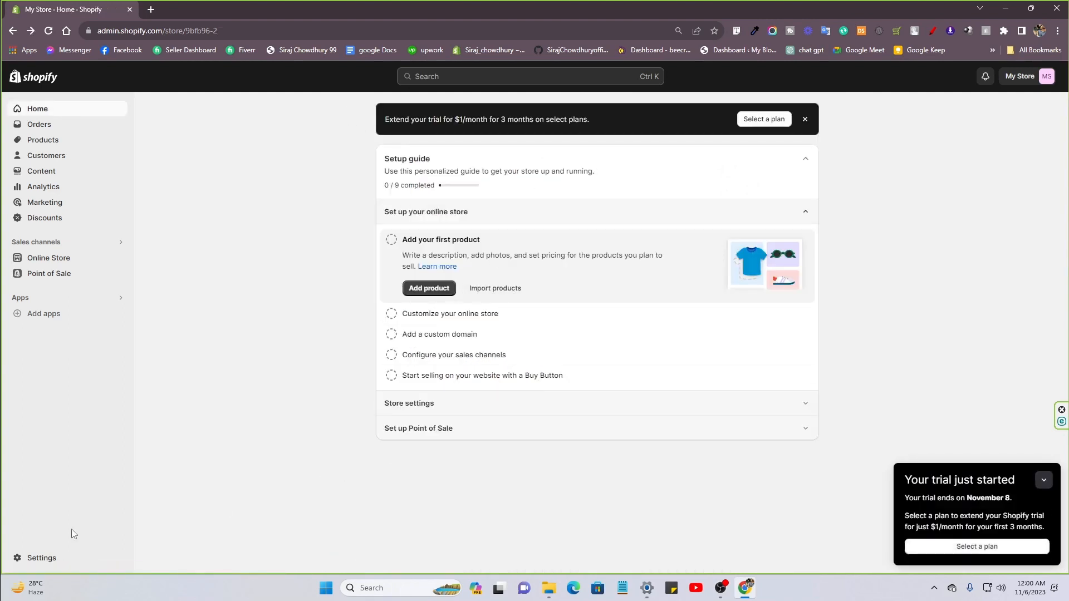
- Open the store settings and examine the profile section of the store details
{"action": "left_click", "coordinate": [34, 559]}
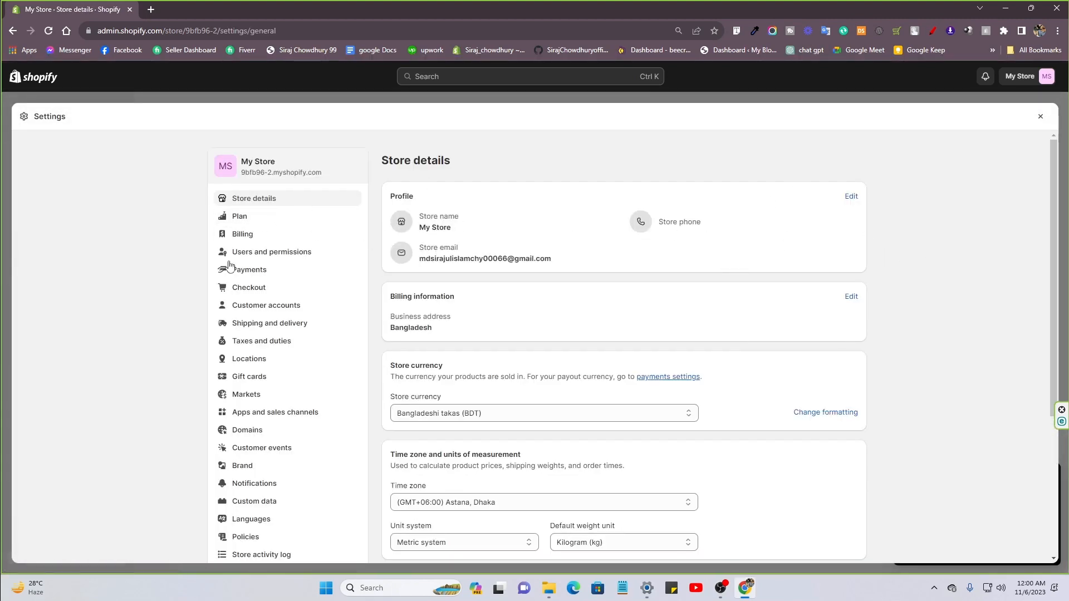
{"action": "left_click", "coordinate": [1040, 117]}
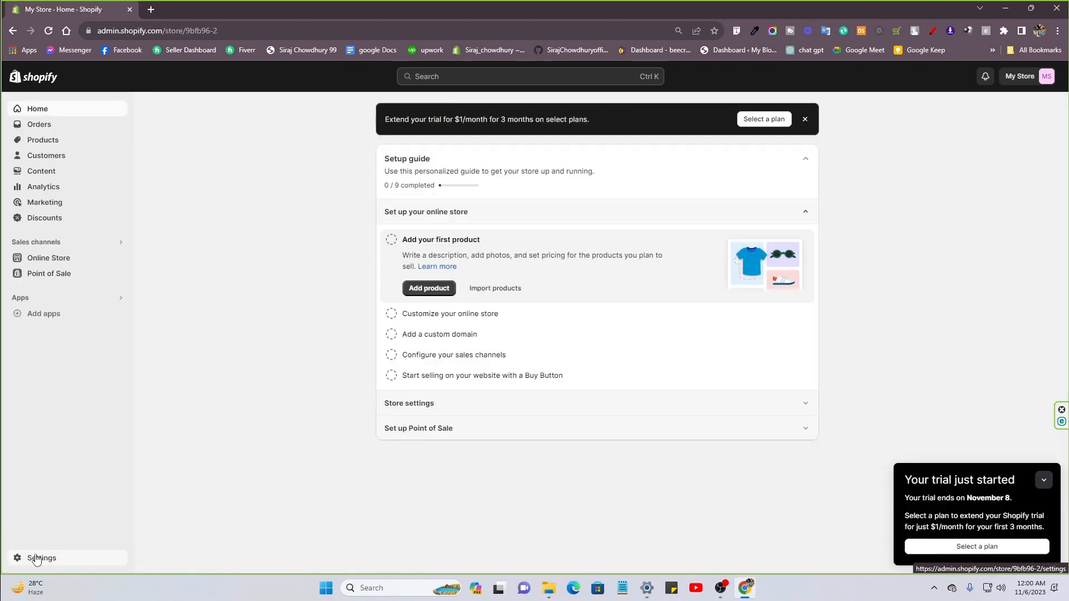
{"action": "left_click", "coordinate": [36, 558]}
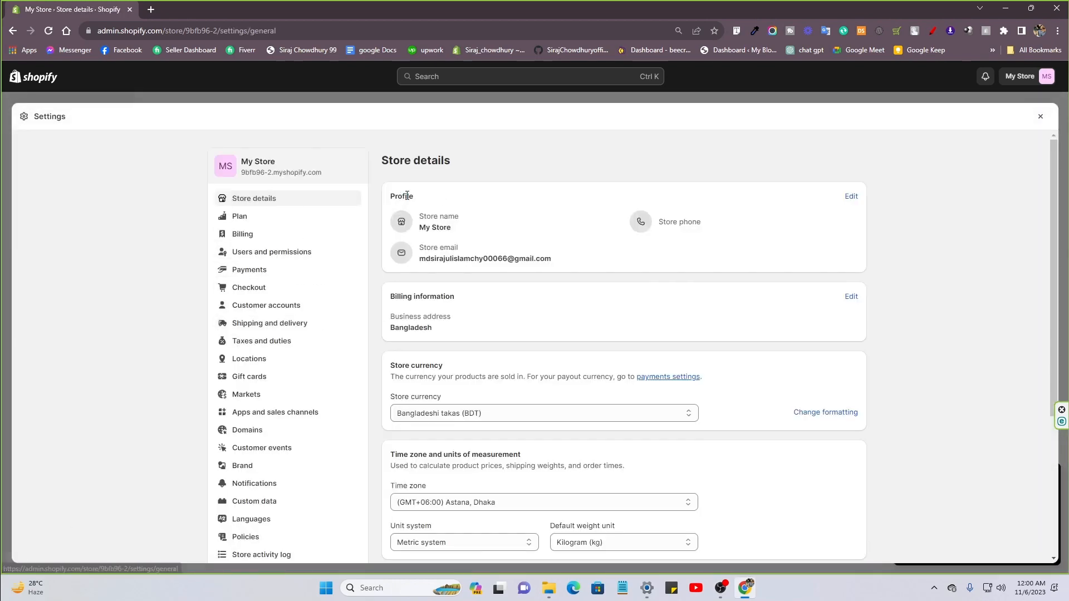
{"action": "left_click_drag", "start_coordinate": [424, 199], "coordinate": [389, 201]}
{"action": "left_click_drag", "start_coordinate": [455, 229], "coordinate": [399, 238]}
{"action": "left_click", "coordinate": [445, 221]}
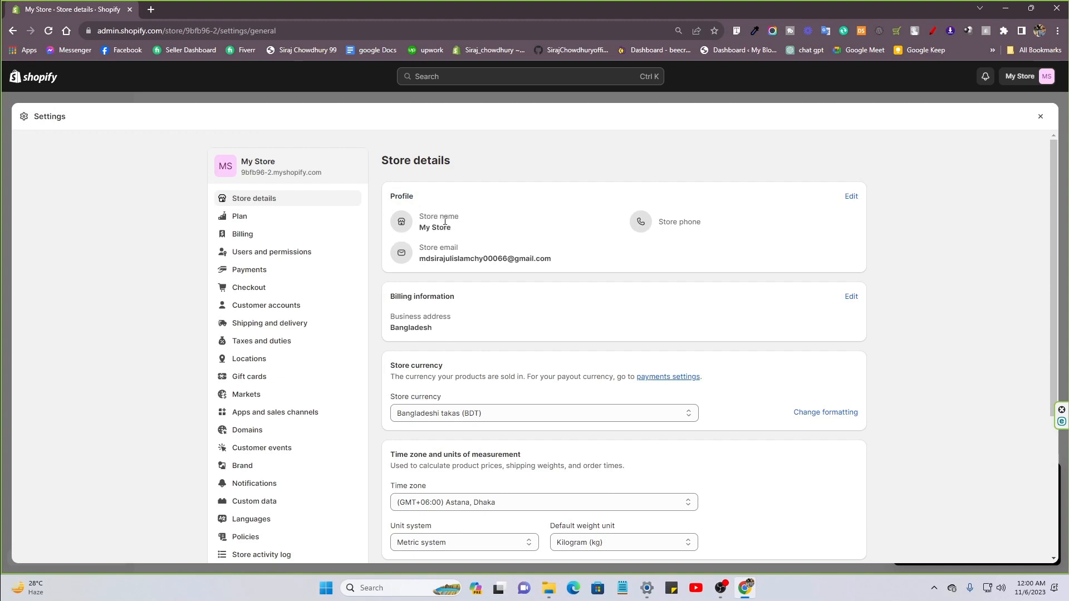
- Set the store name to "Esty" in the store profile, keep the store email, and save the settings
{"action": "left_click", "coordinate": [852, 196]}
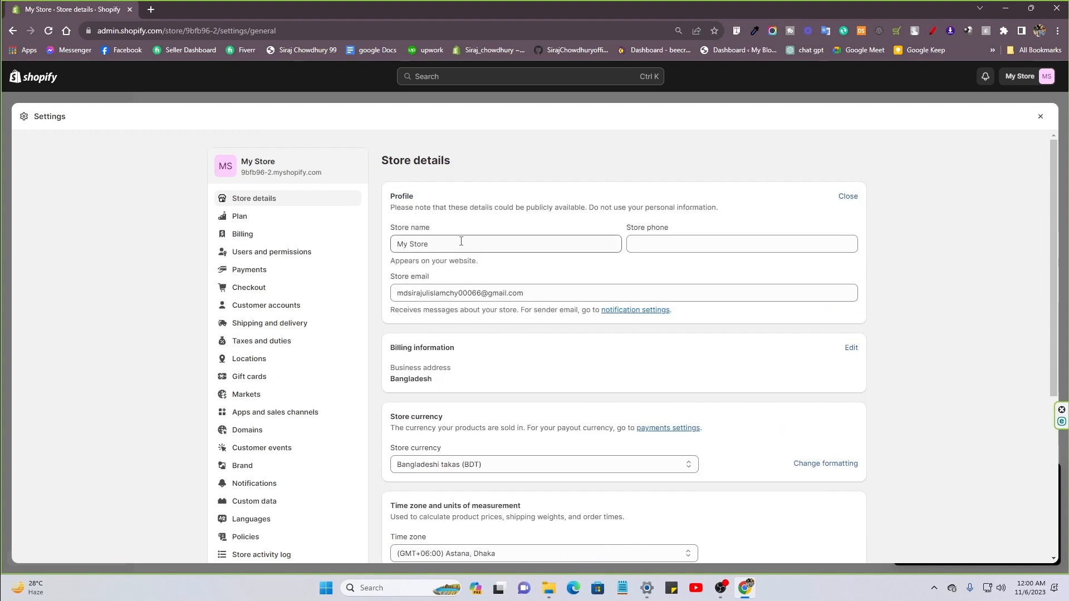
{"action": "left_click_drag", "start_coordinate": [461, 244], "coordinate": [370, 249]}
{"action": "key", "text": "BackSpace"}
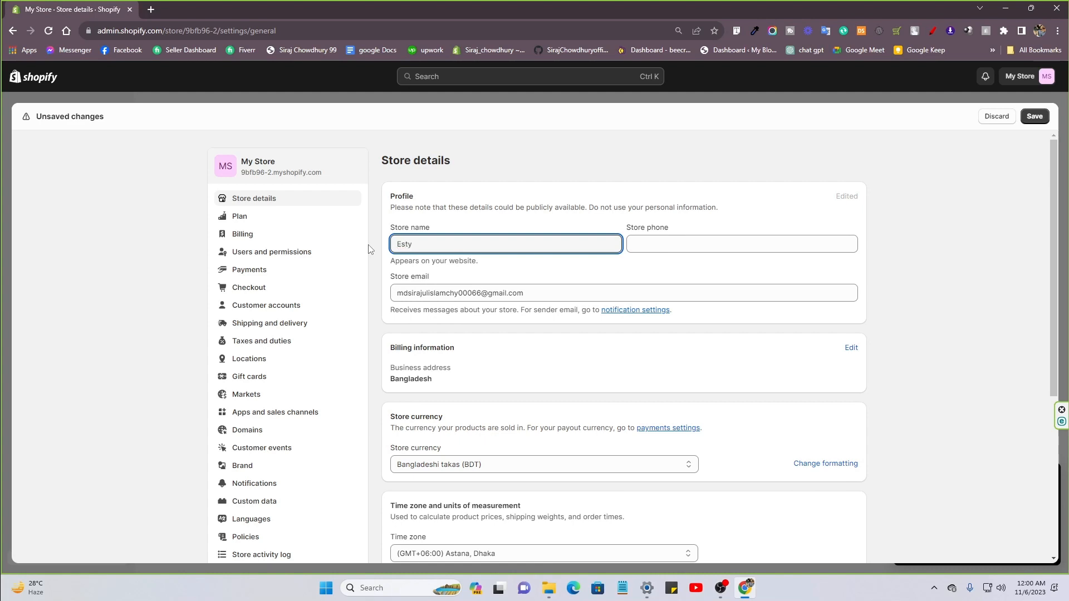
{"action": "left_click", "coordinate": [539, 293]}
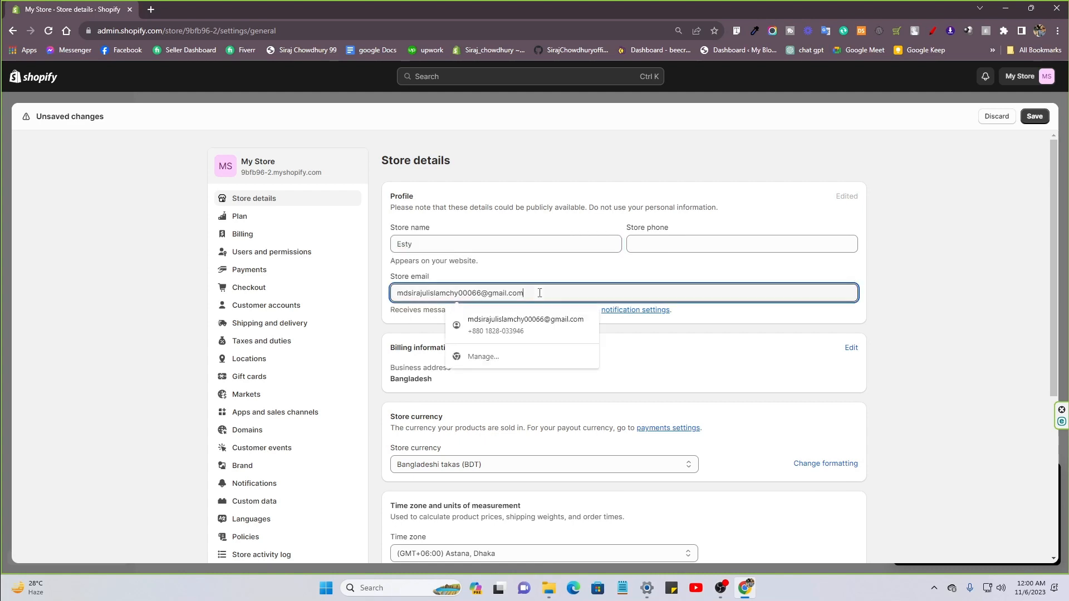
{"action": "left_click", "coordinate": [612, 269]}
{"action": "scroll", "coordinate": [624, 417], "scroll_direction": "down", "scroll_amount": 1}
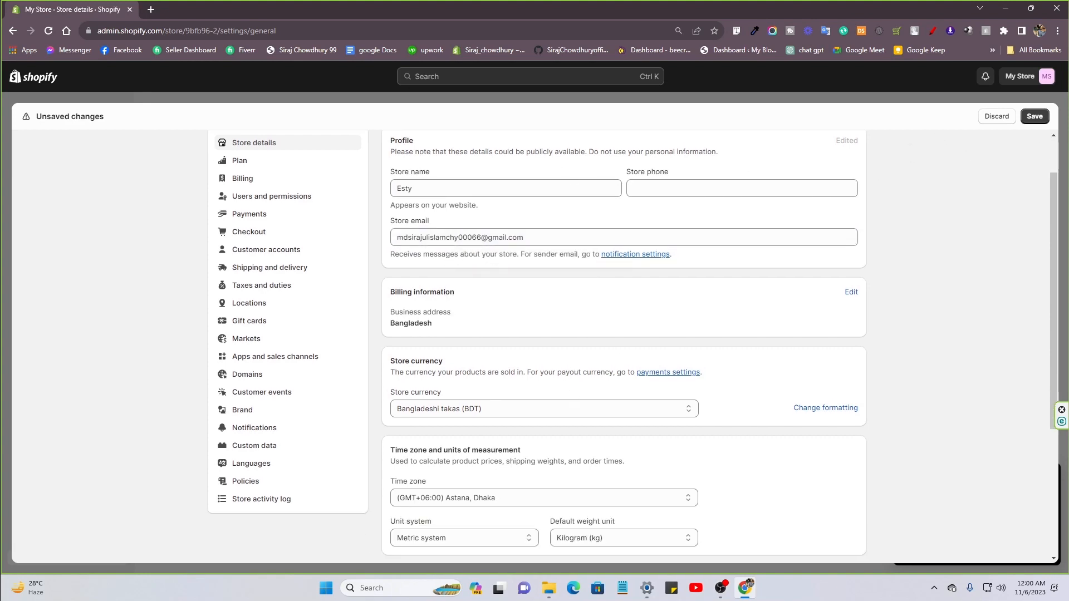
{"action": "left_click", "coordinate": [1034, 117]}
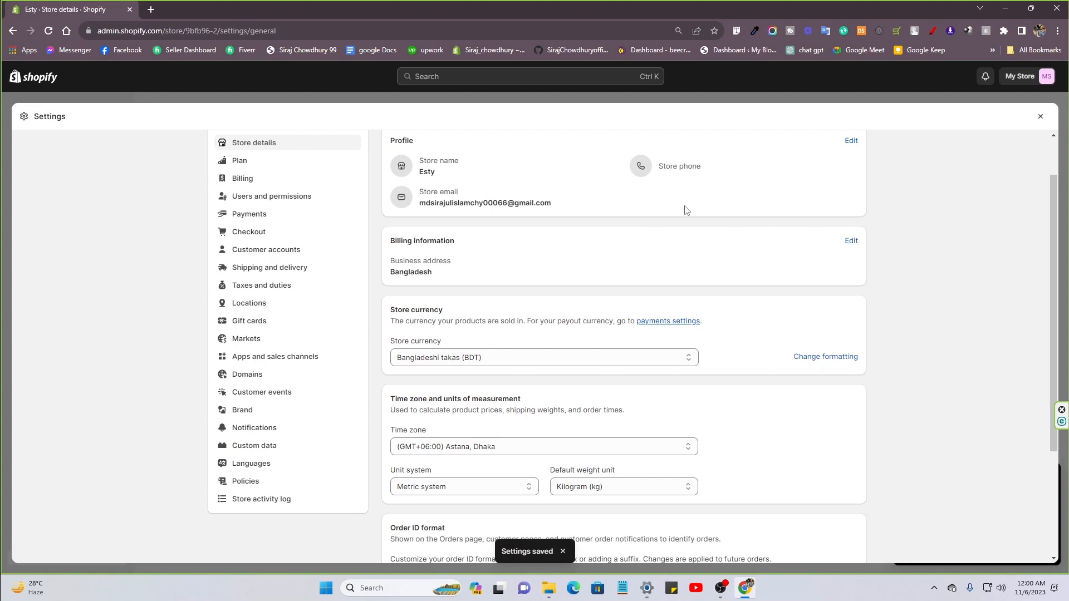
- Look through the available store currency and time zone options in the store details without changing them
{"action": "scroll", "coordinate": [490, 303], "scroll_direction": "down", "scroll_amount": 2}
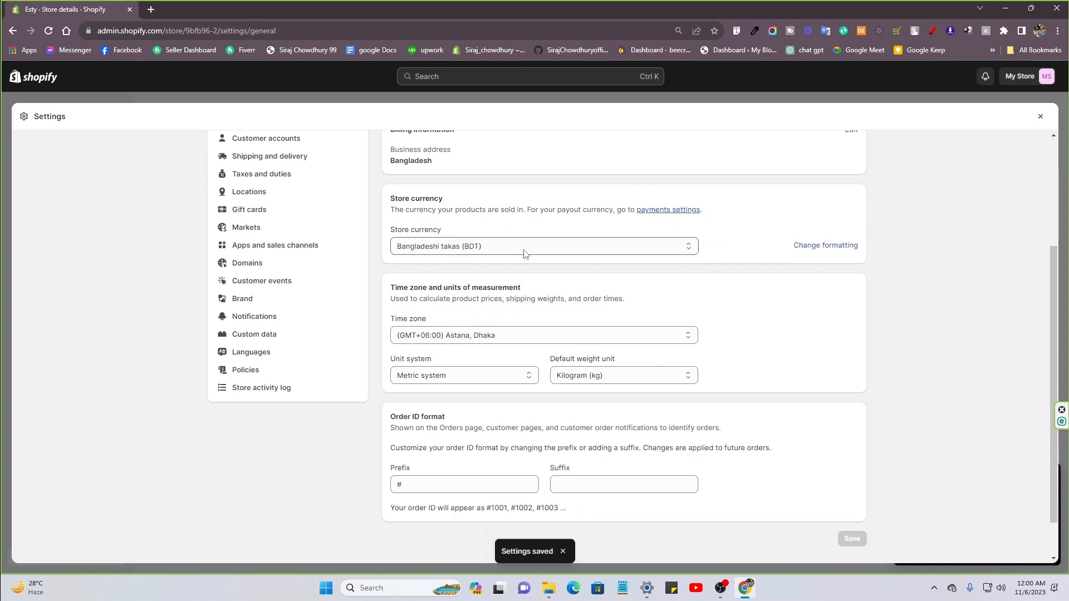
{"action": "left_click", "coordinate": [525, 254]}
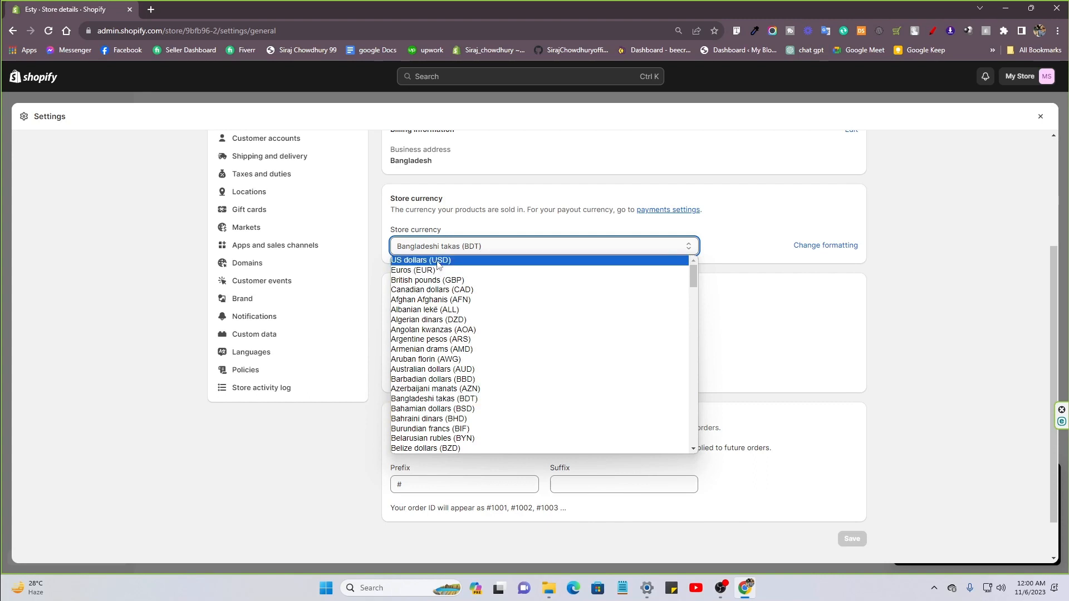
{"action": "left_click", "coordinate": [712, 196]}
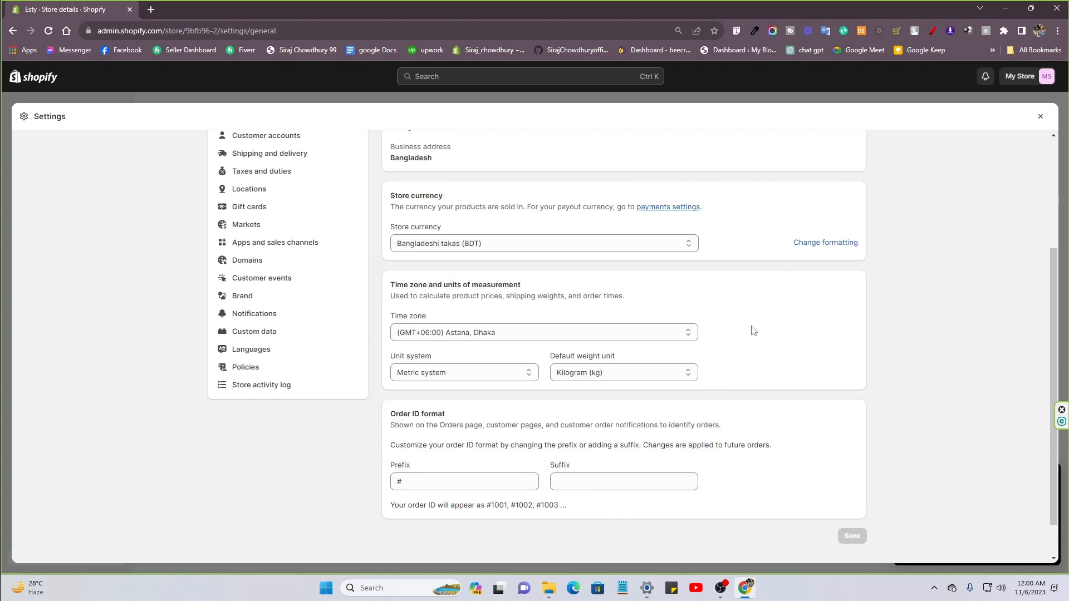
{"action": "scroll", "coordinate": [735, 334], "scroll_direction": "down", "scroll_amount": 1}
{"action": "left_click", "coordinate": [480, 288]}
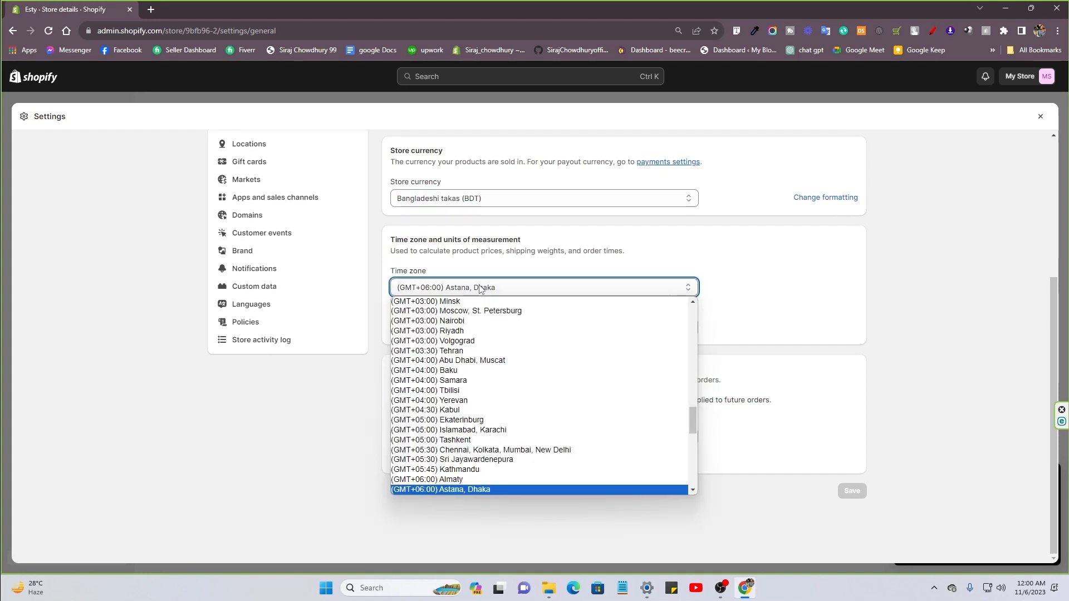
{"action": "left_click", "coordinate": [496, 275]}
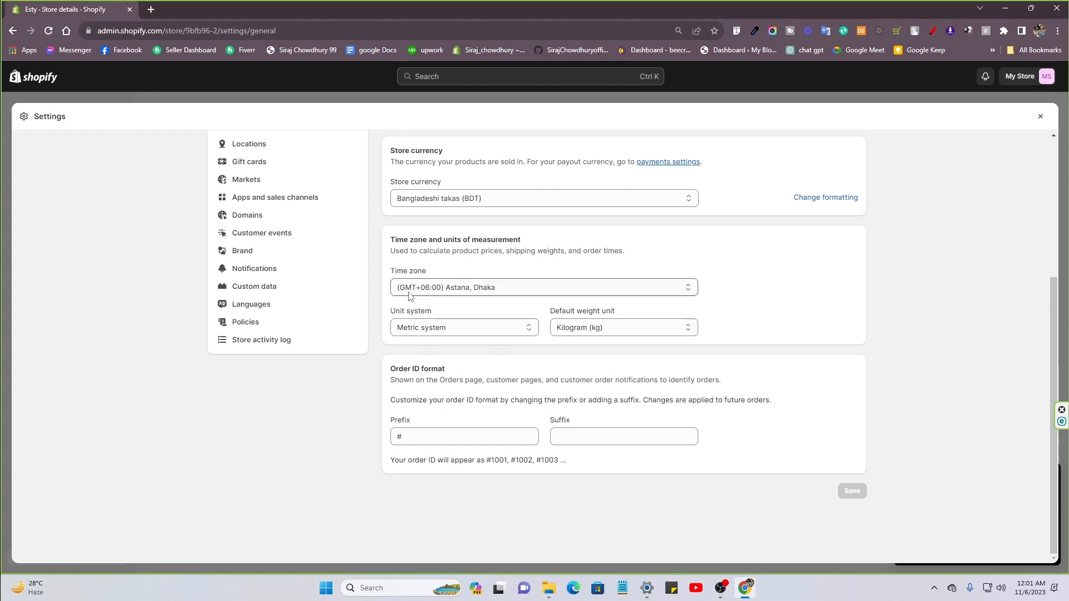
{"action": "scroll", "coordinate": [296, 298], "scroll_direction": "up", "scroll_amount": 4}
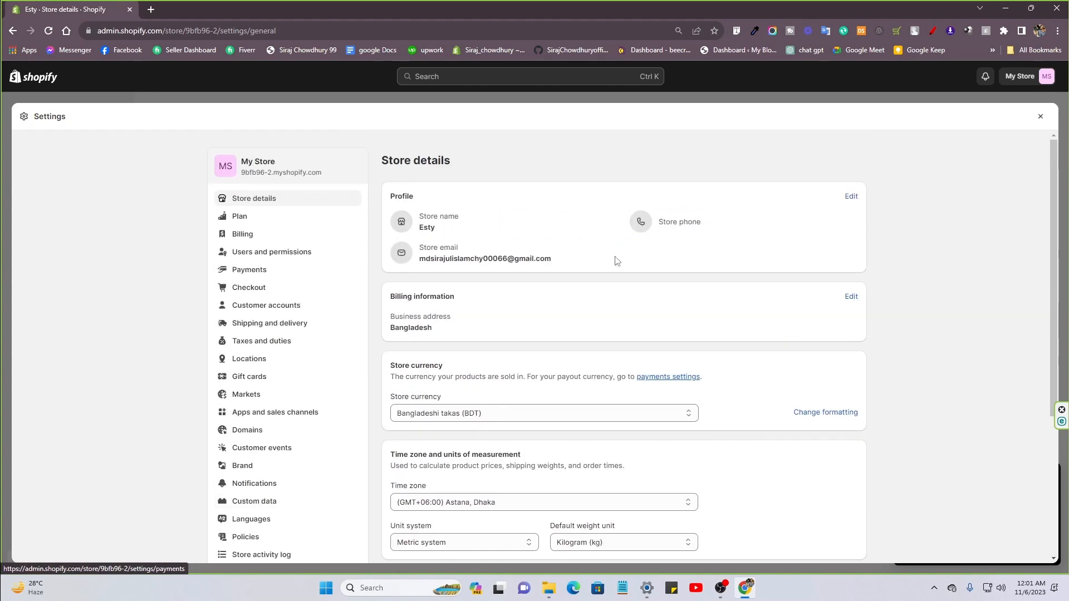
- Open the plan settings and check the trial's remaining time
{"action": "left_click", "coordinate": [242, 219]}
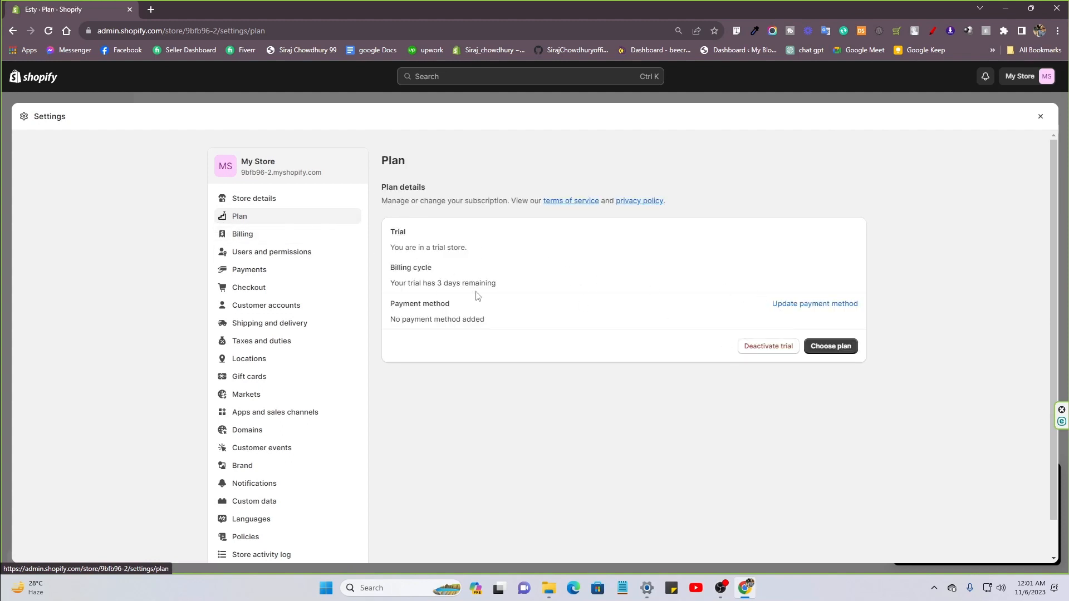
{"action": "left_click_drag", "start_coordinate": [507, 294], "coordinate": [387, 285]}
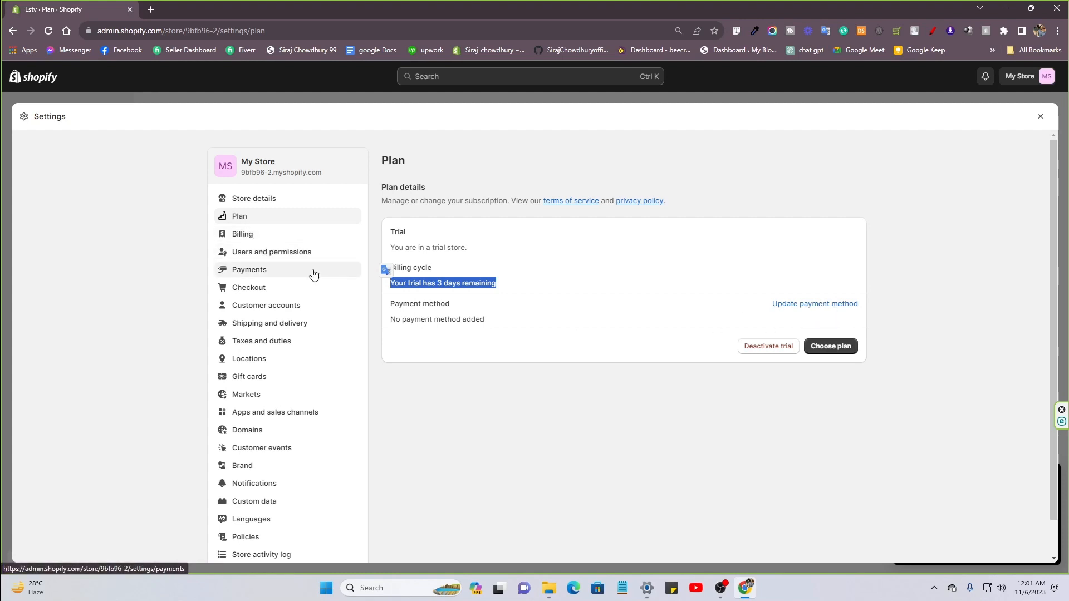
- Open the payment settings and look through the full list of third-party payment providers
{"action": "left_click", "coordinate": [267, 275]}
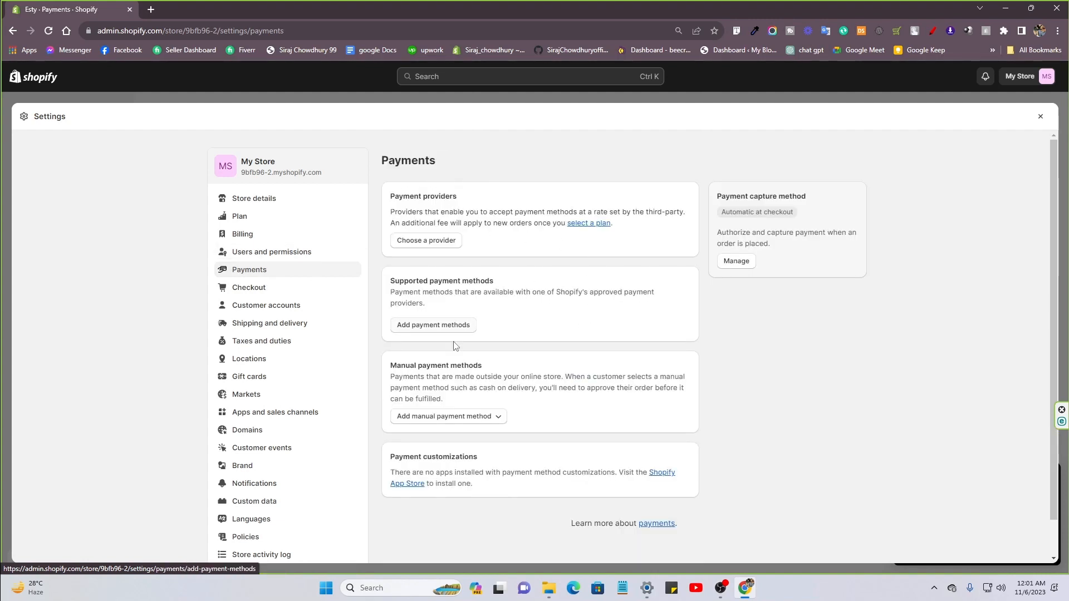
{"action": "left_click", "coordinate": [438, 244]}
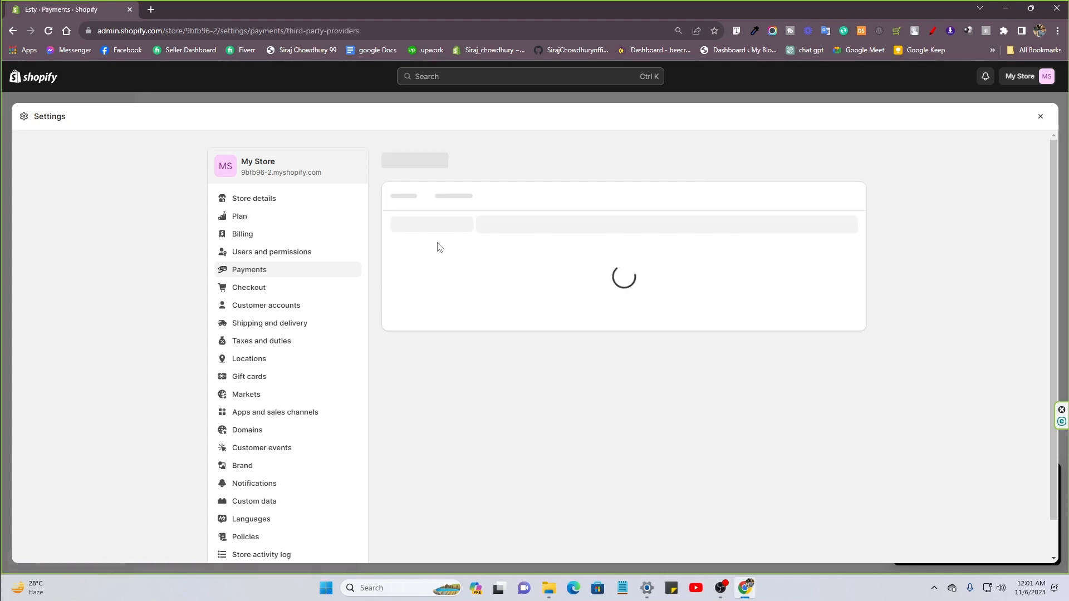
{"action": "scroll", "coordinate": [693, 300], "scroll_direction": "down", "scroll_amount": 1}
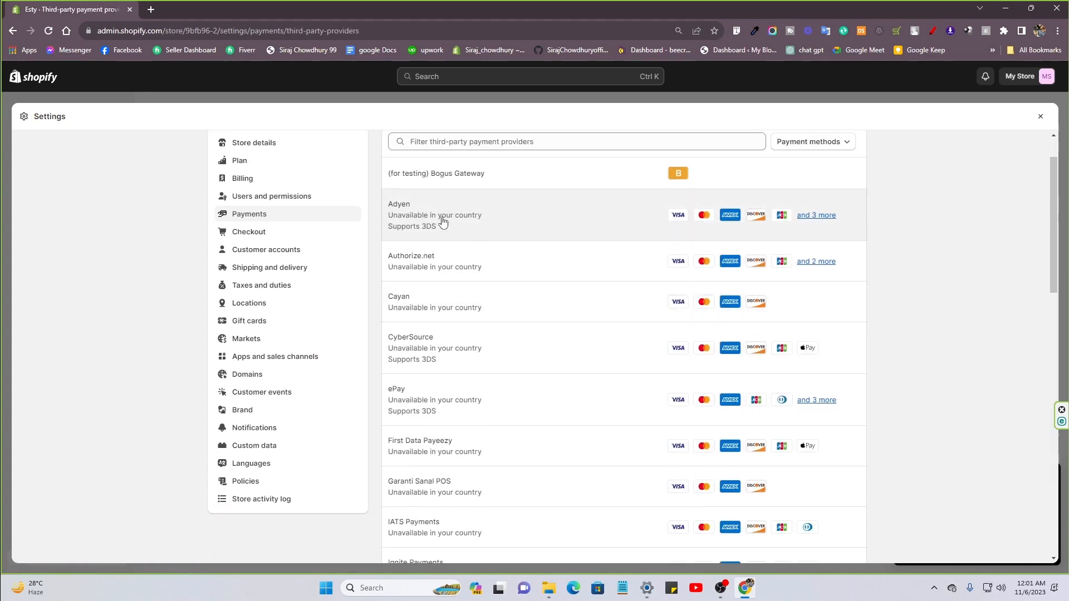
{"action": "scroll", "coordinate": [743, 212], "scroll_direction": "up", "scroll_amount": 1}
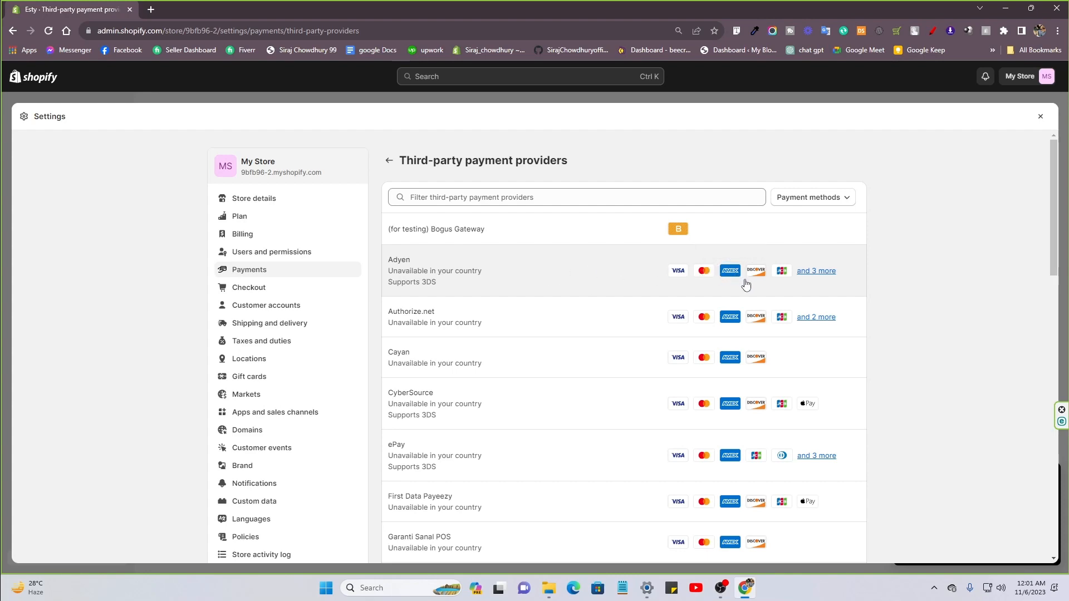
{"action": "scroll", "coordinate": [612, 406], "scroll_direction": "down", "scroll_amount": 5}
{"action": "scroll", "coordinate": [646, 429], "scroll_direction": "down", "scroll_amount": 10}
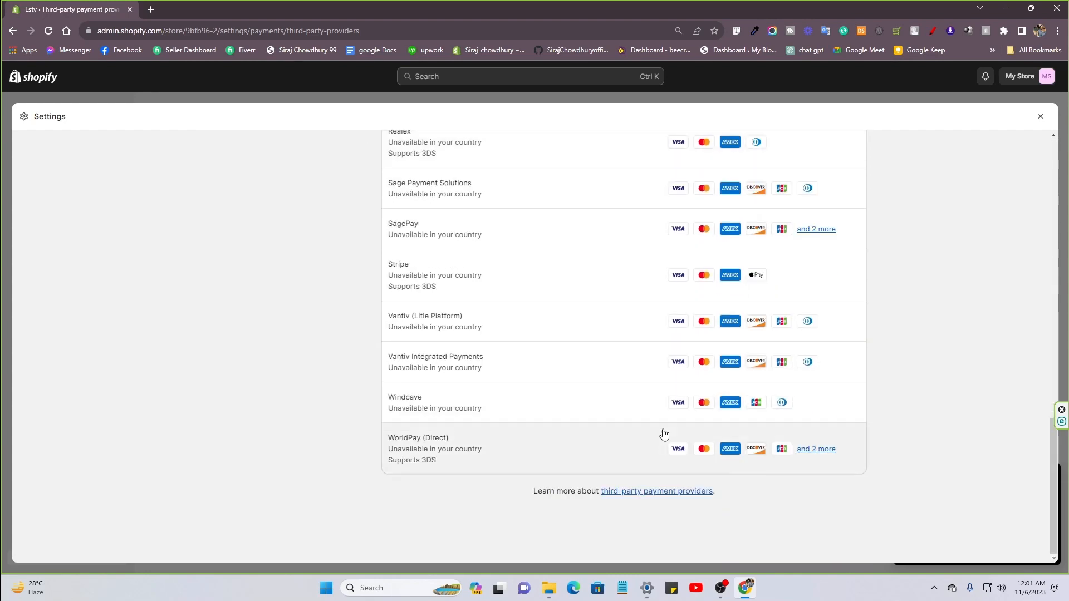
{"action": "scroll", "coordinate": [287, 290], "scroll_direction": "up", "scroll_amount": 15}
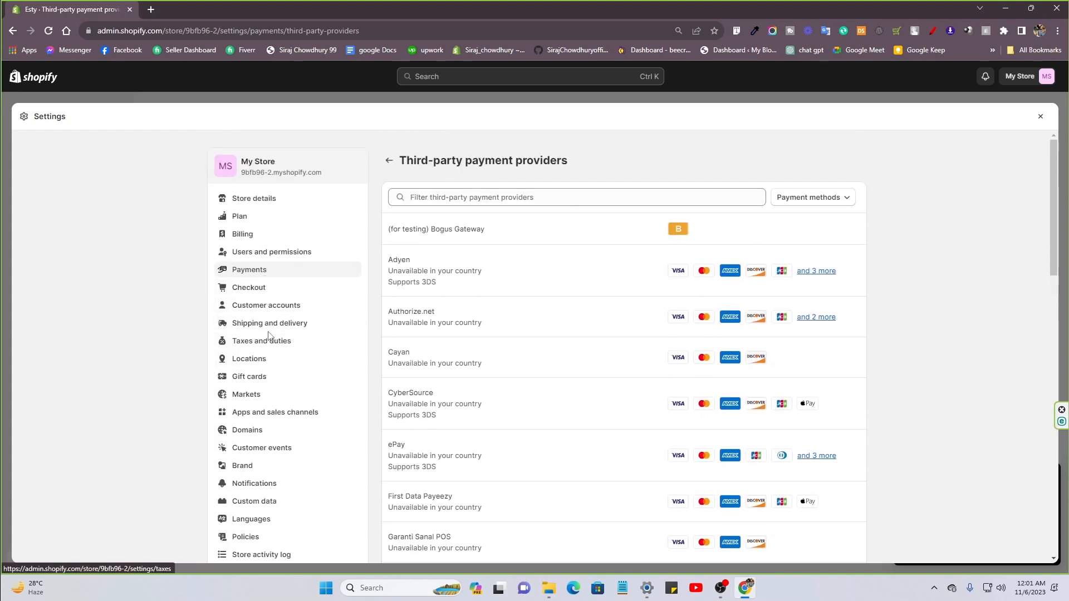
- Open the taxes and duties settings and examine the regional tax collection, import duties and tax charging options
{"action": "left_click", "coordinate": [277, 347]}
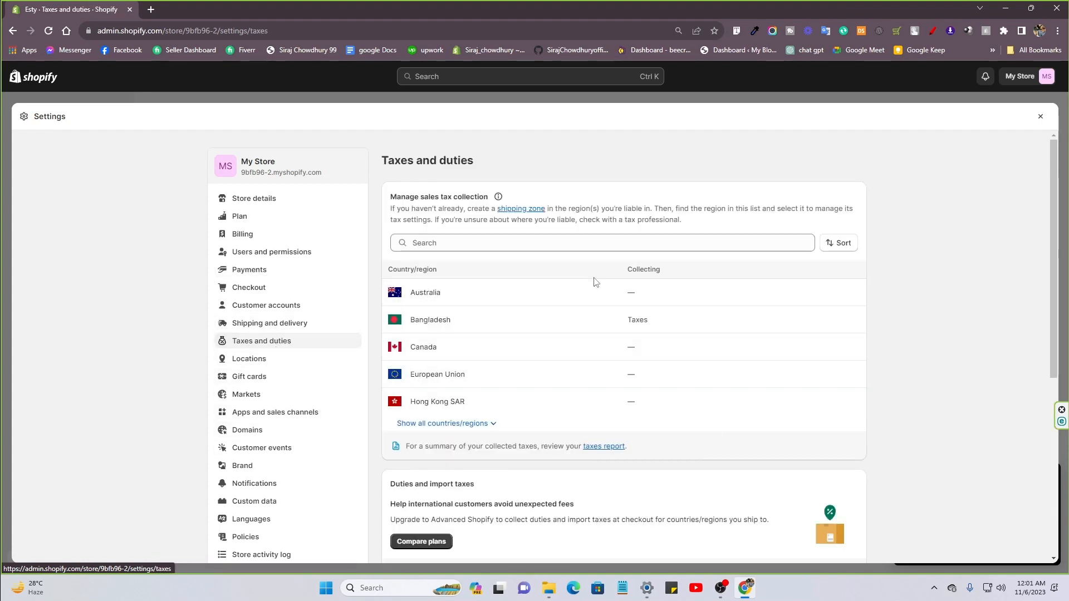
{"action": "scroll", "coordinate": [595, 282], "scroll_direction": "down", "scroll_amount": 2}
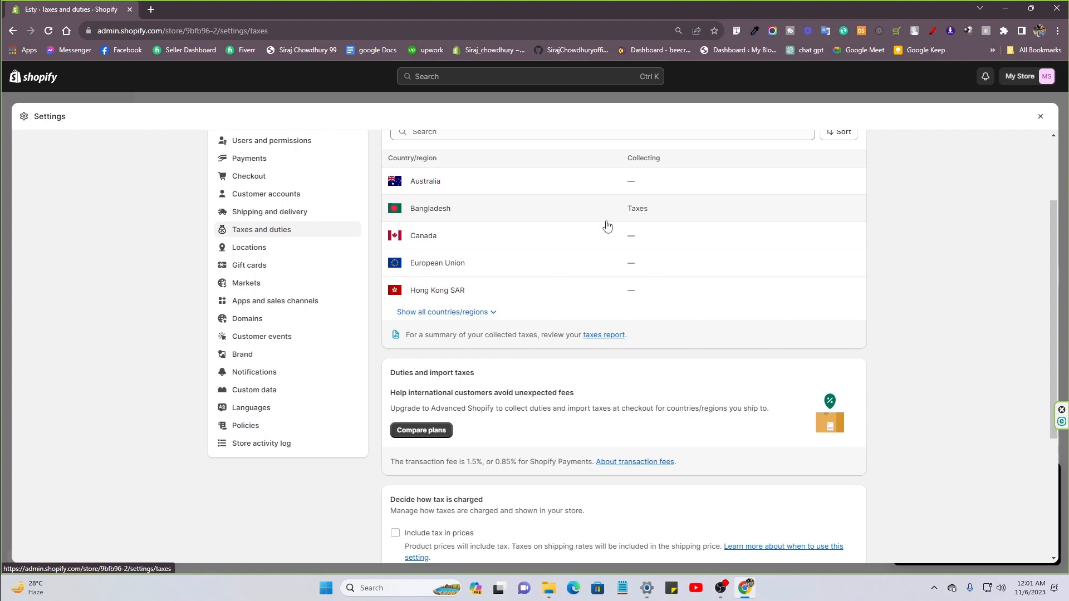
{"action": "scroll", "coordinate": [607, 225], "scroll_direction": "up", "scroll_amount": 2}
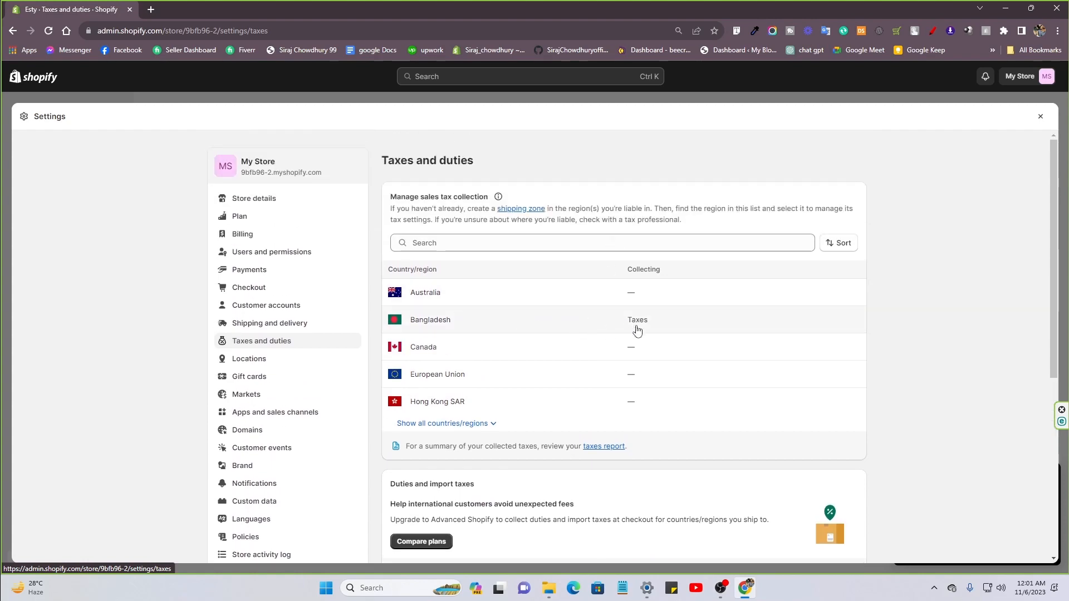
{"action": "scroll", "coordinate": [544, 430], "scroll_direction": "down", "scroll_amount": 3}
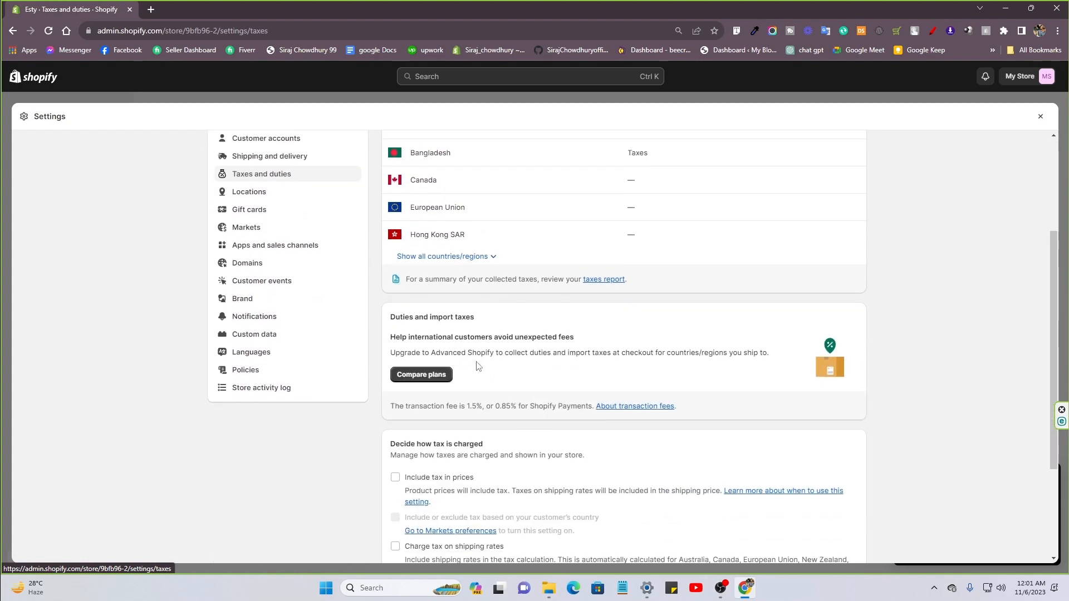
{"action": "scroll", "coordinate": [458, 320], "scroll_direction": "up", "scroll_amount": 3}
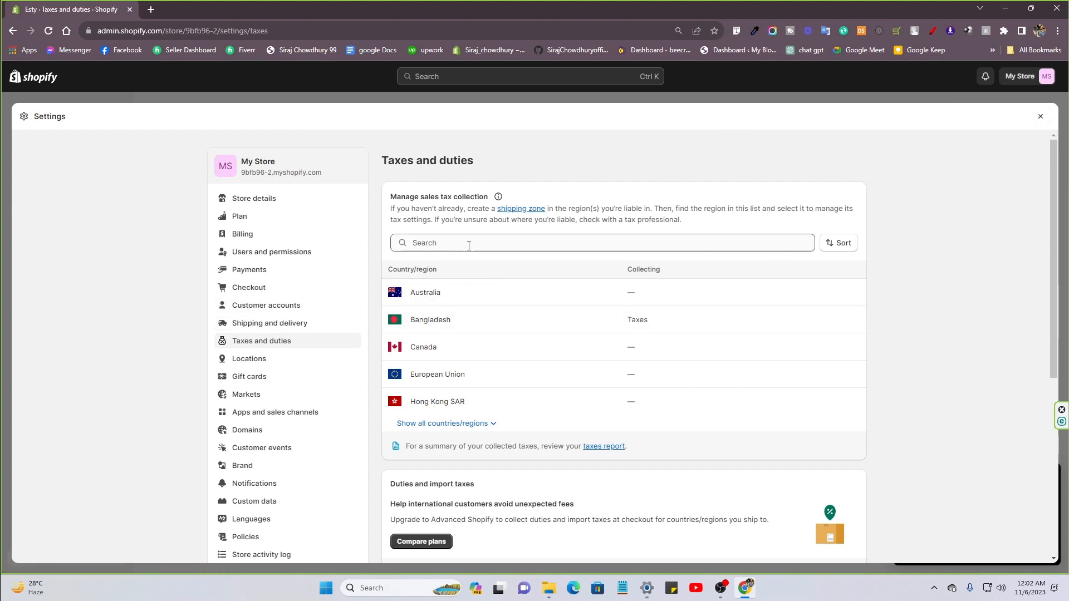
- Open the general shipping profile in the shipping and delivery settings and examine the domestic and international zone rates
{"action": "left_click", "coordinate": [280, 325]}
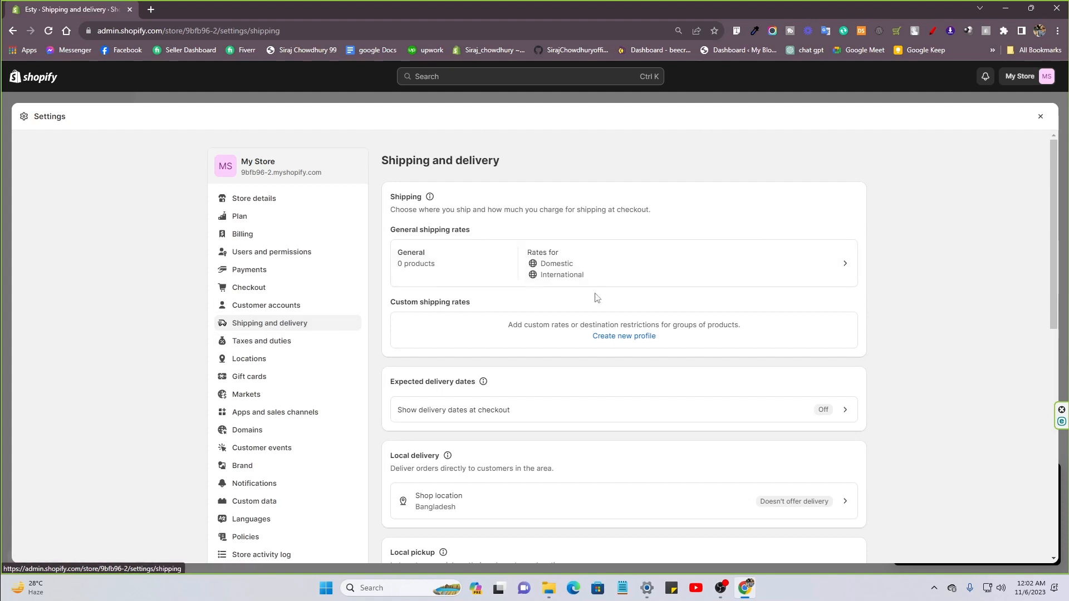
{"action": "left_click", "coordinate": [750, 277]}
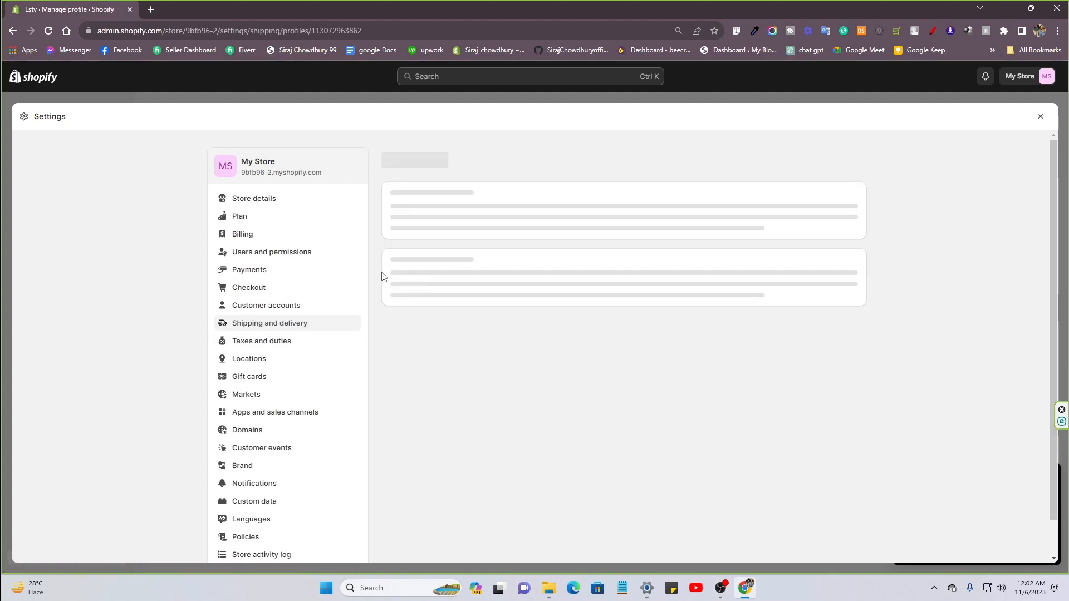
{"action": "scroll", "coordinate": [552, 302], "scroll_direction": "down", "scroll_amount": 1}
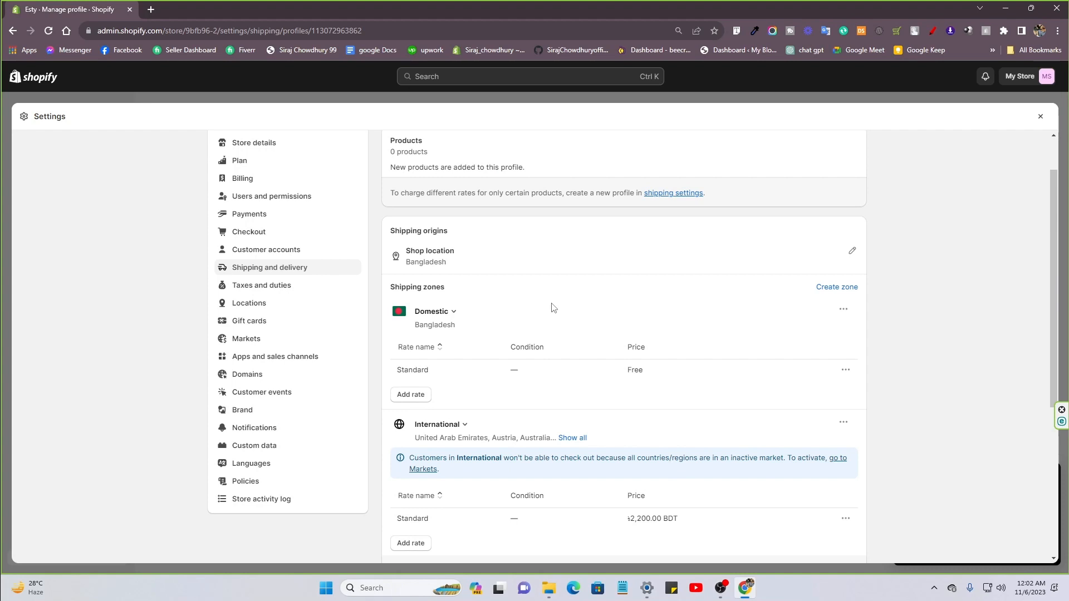
{"action": "scroll", "coordinate": [588, 335], "scroll_direction": "down", "scroll_amount": 1}
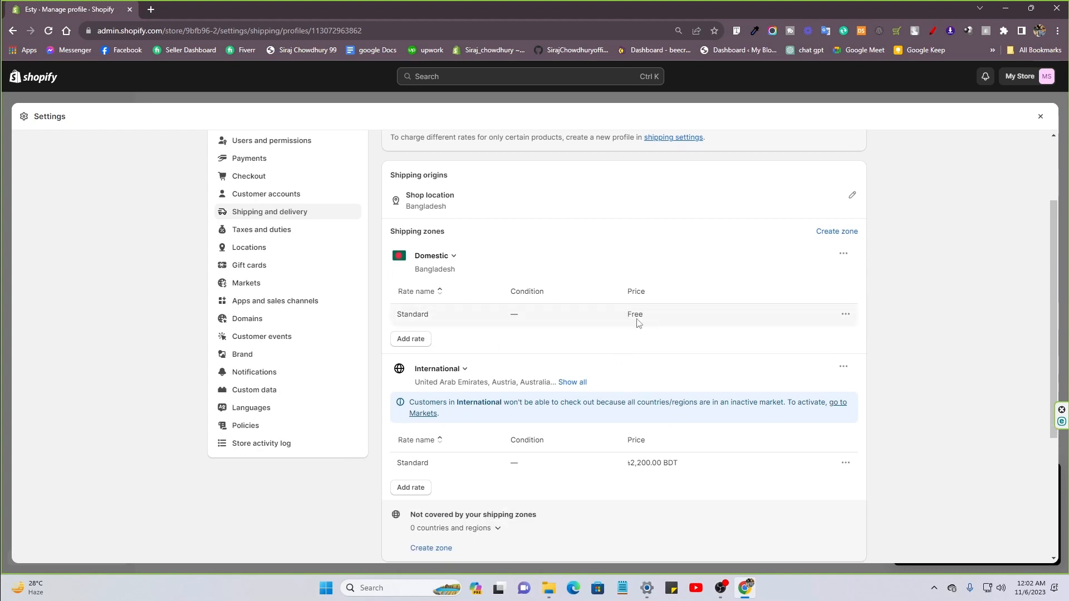
{"action": "scroll", "coordinate": [612, 370], "scroll_direction": "down", "scroll_amount": 2}
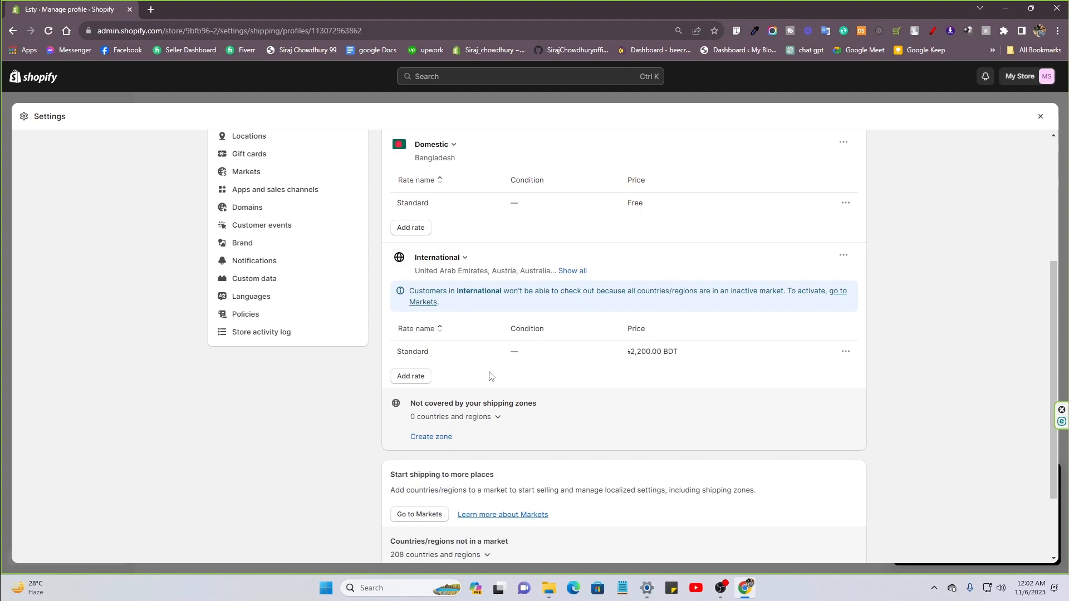
{"action": "left_click_drag", "start_coordinate": [624, 360], "coordinate": [707, 358]}
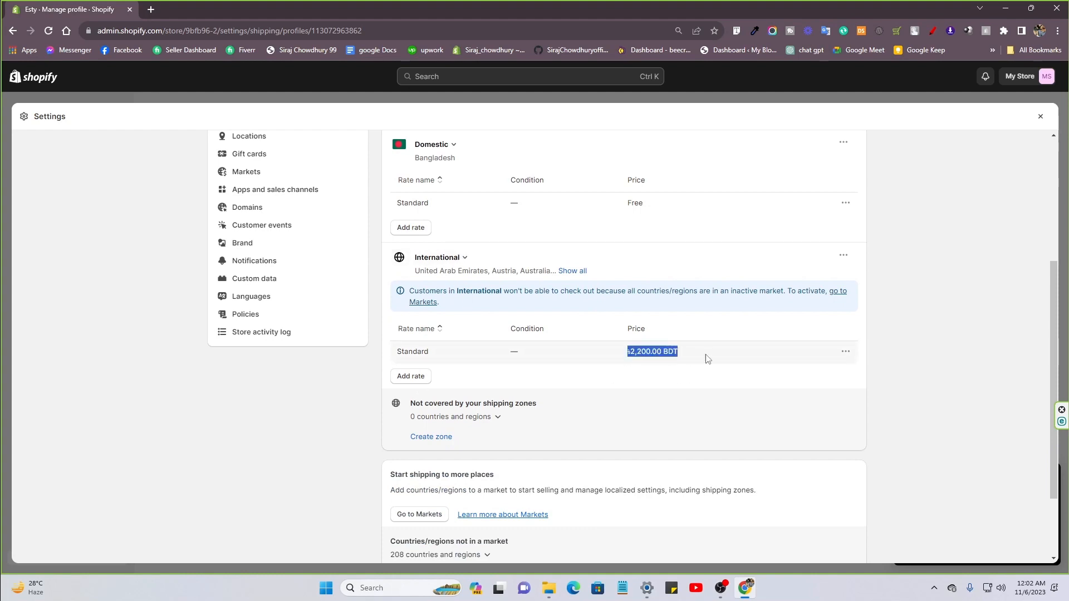
{"action": "scroll", "coordinate": [673, 390], "scroll_direction": "up", "scroll_amount": 2}
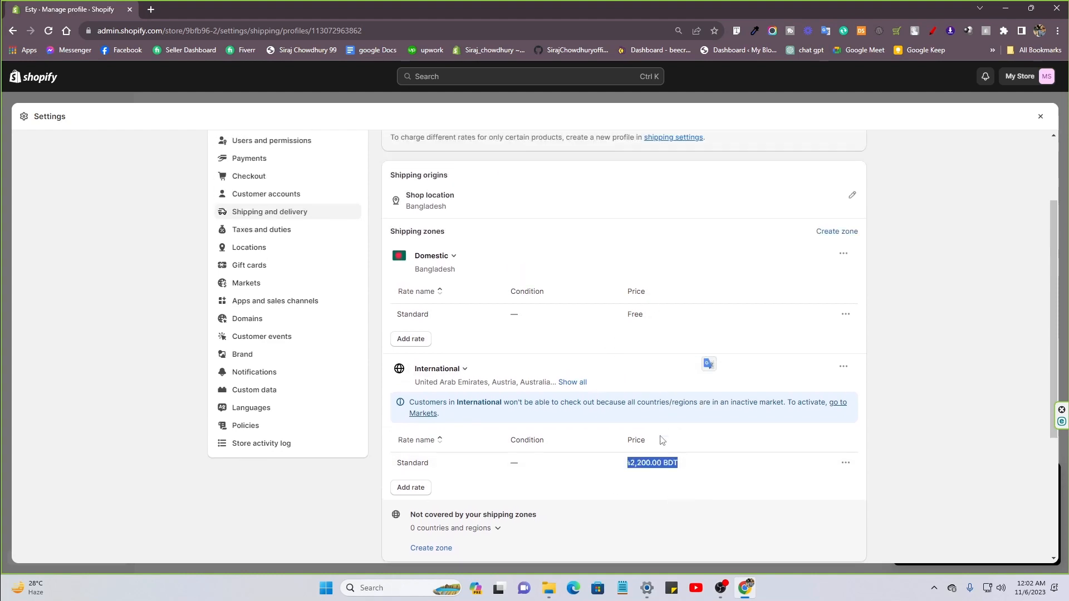
{"action": "scroll", "coordinate": [434, 323], "scroll_direction": "up", "scroll_amount": 1}
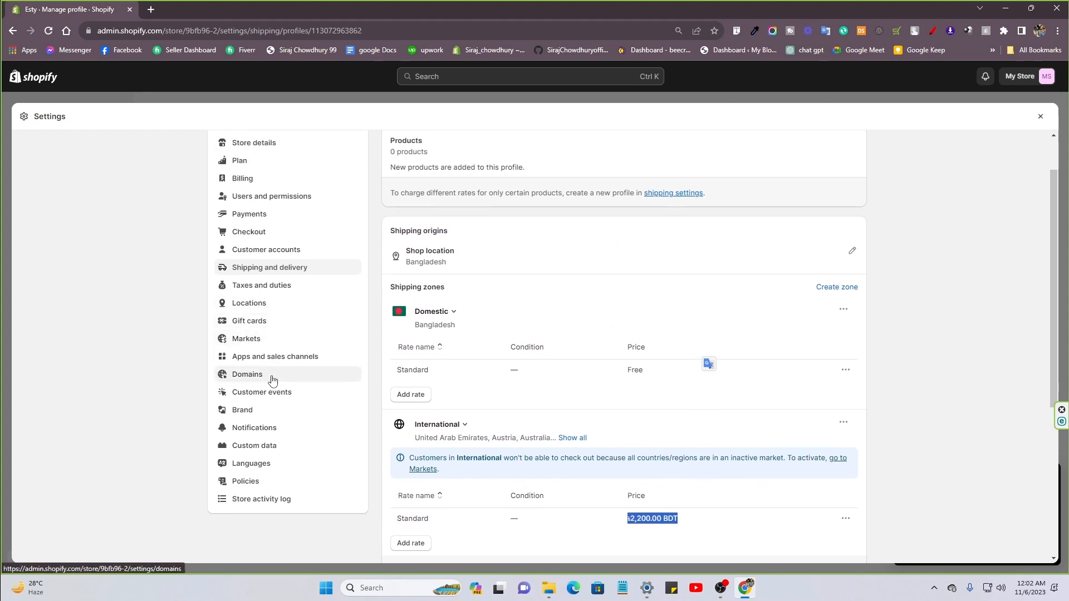
{"action": "scroll", "coordinate": [270, 390], "scroll_direction": "up", "scroll_amount": 1}
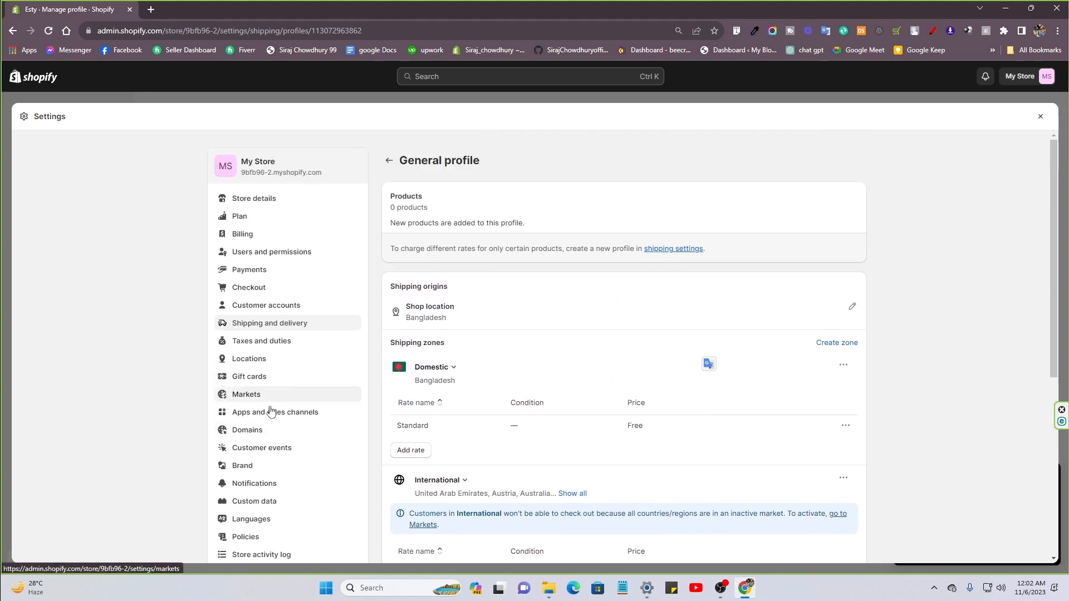
- Go from the plan details to the billing page and start adding a payment method
{"action": "left_click", "coordinate": [264, 215]}
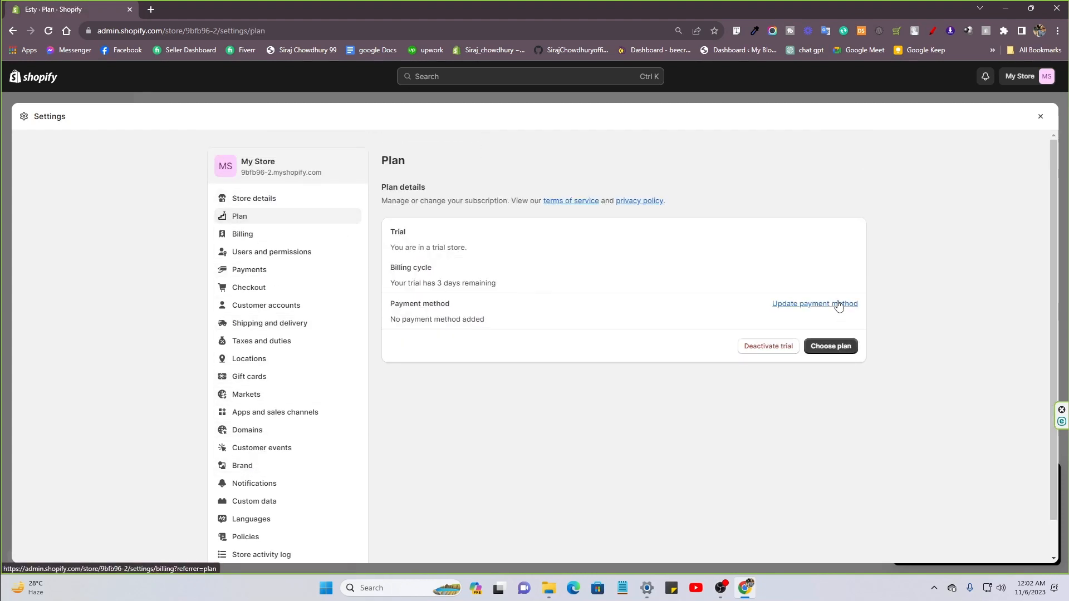
{"action": "left_click", "coordinate": [816, 305]}
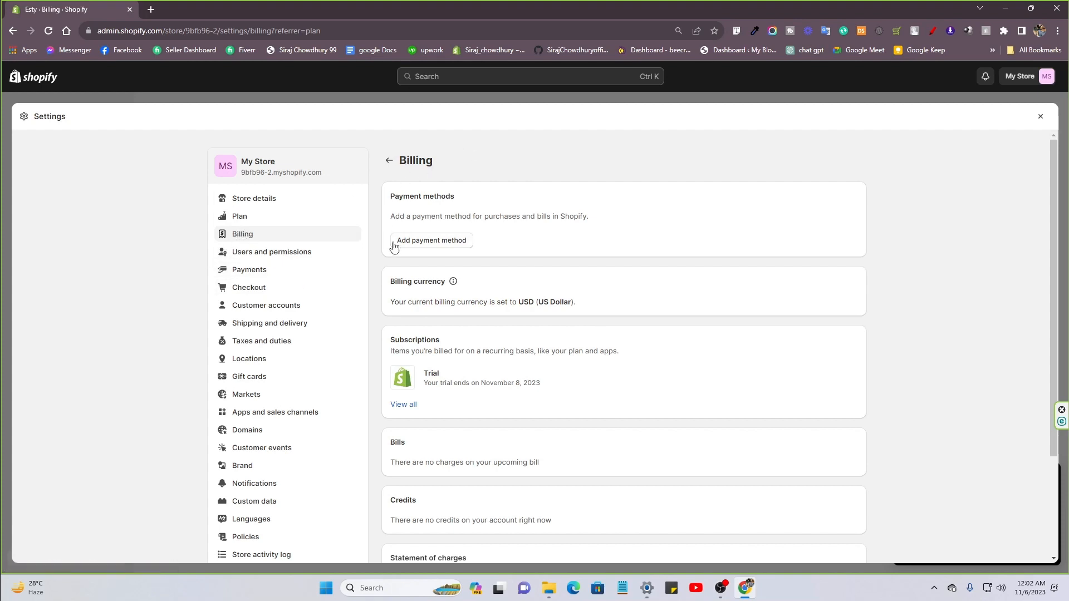
{"action": "scroll", "coordinate": [491, 298], "scroll_direction": "down", "scroll_amount": 1}
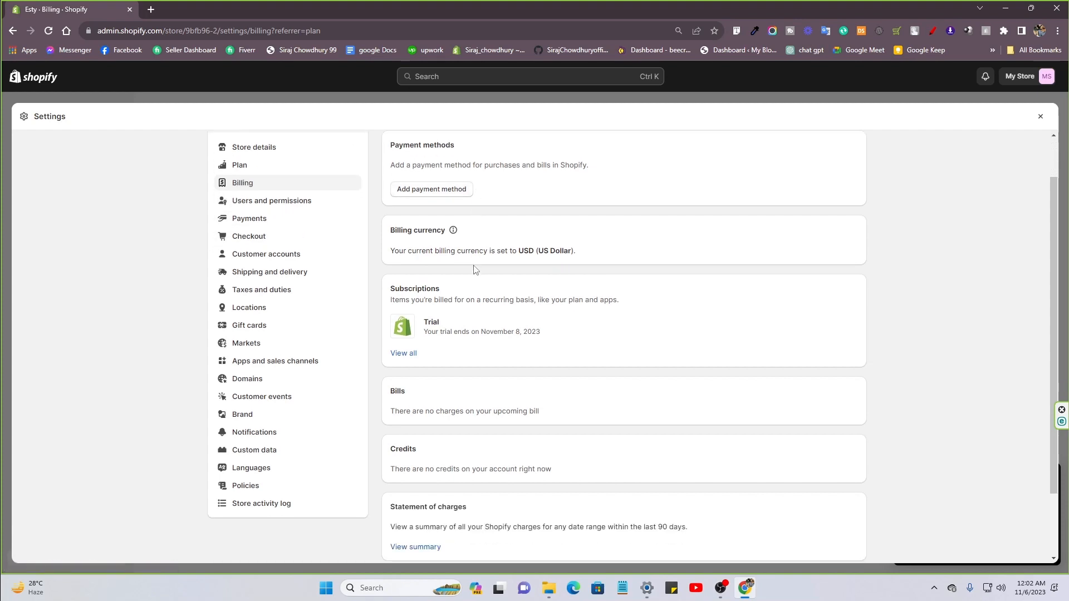
{"action": "scroll", "coordinate": [432, 193], "scroll_direction": "up", "scroll_amount": 1}
{"action": "left_click", "coordinate": [429, 241]}
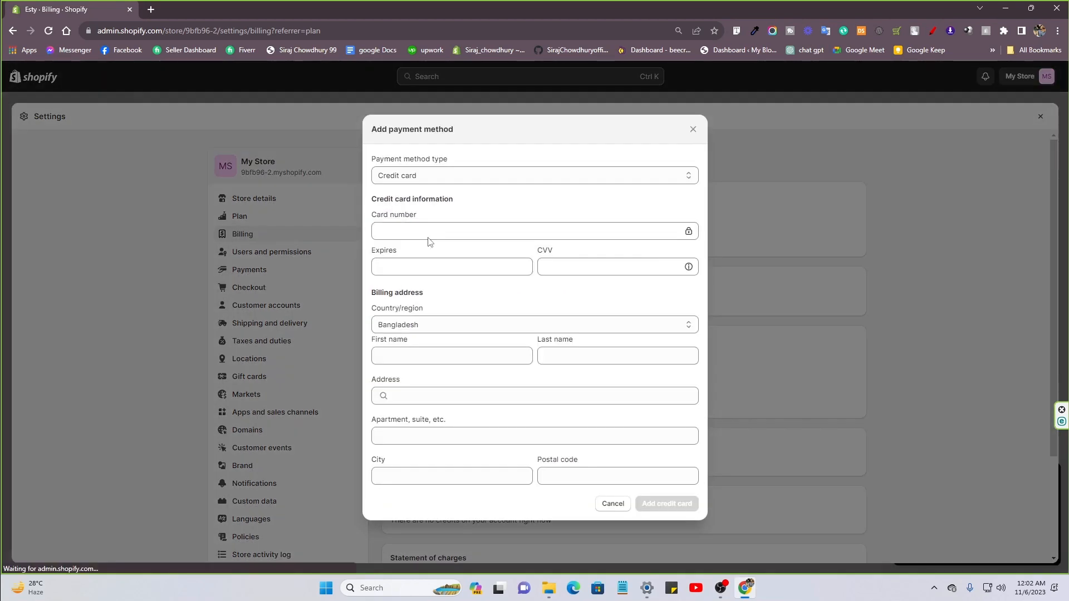
- Try PayPal as the payment method type and return the selection to Credit card
{"action": "left_click", "coordinate": [478, 177]}
{"action": "left_click", "coordinate": [478, 177]}
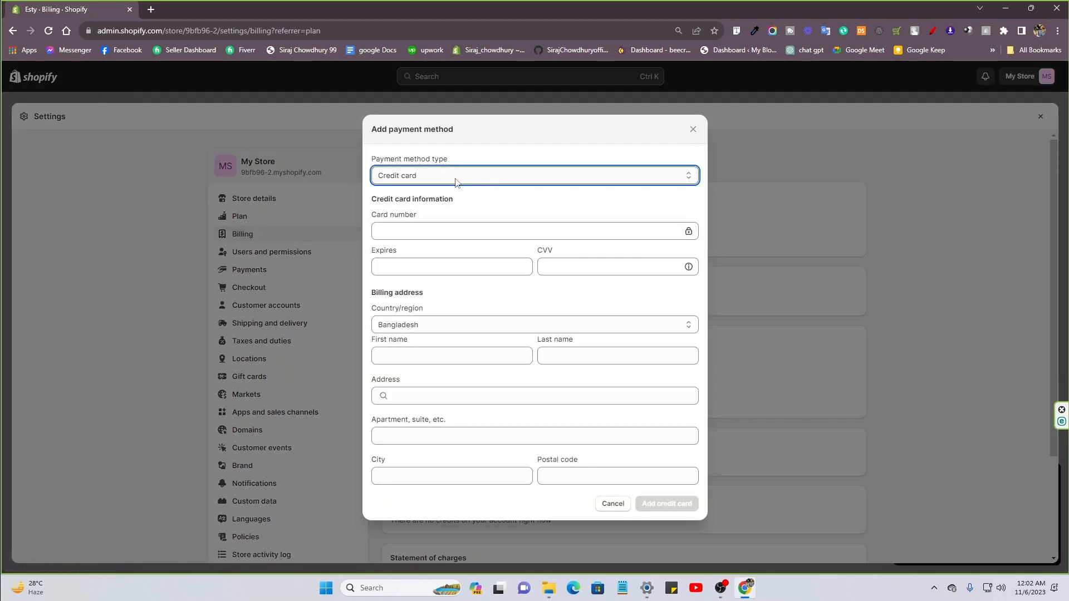
{"action": "left_click", "coordinate": [454, 176]}
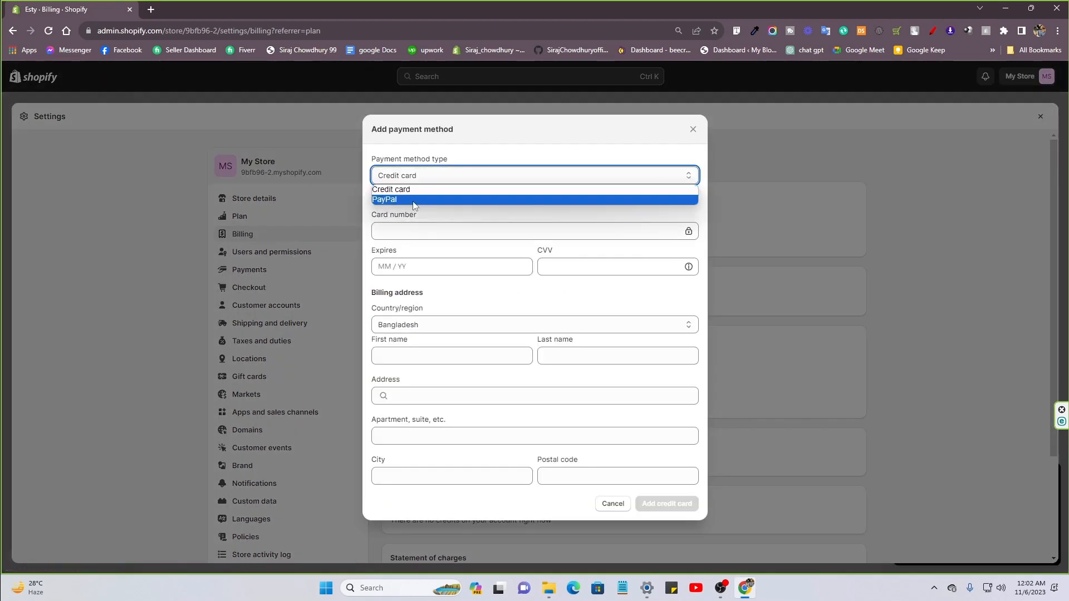
{"action": "left_click", "coordinate": [414, 200]}
{"action": "left_click", "coordinate": [541, 342]}
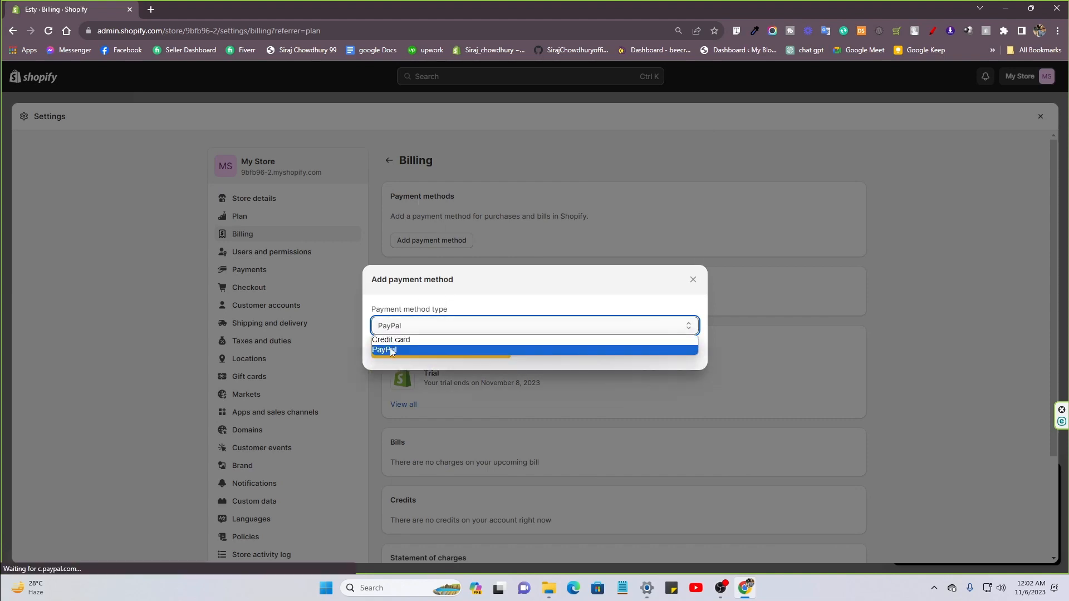
{"action": "left_click", "coordinate": [391, 351]}
{"action": "left_click", "coordinate": [468, 359]}
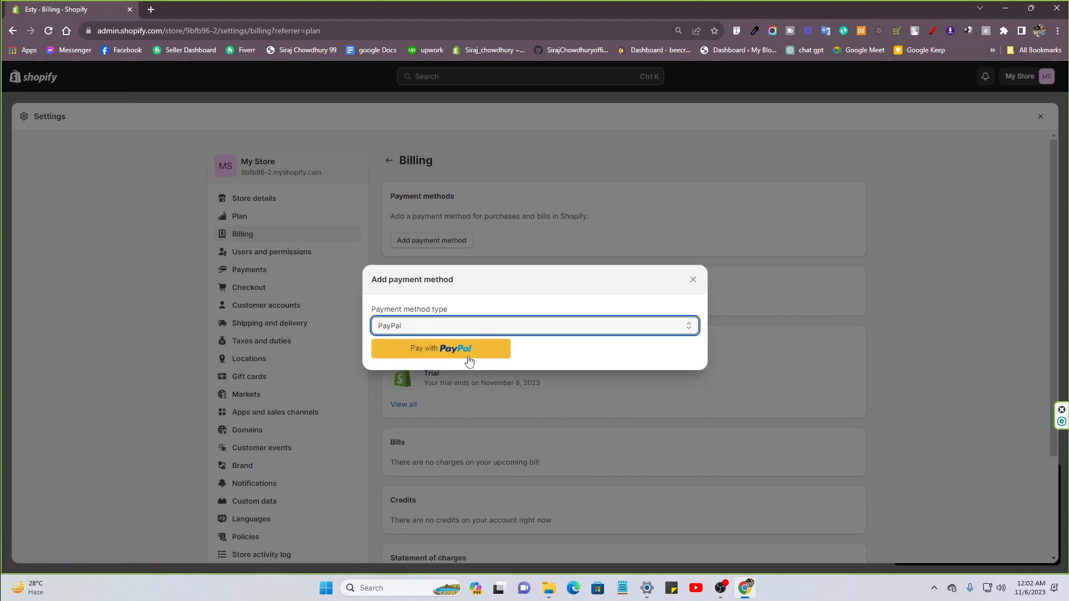
{"action": "left_click", "coordinate": [665, 132]}
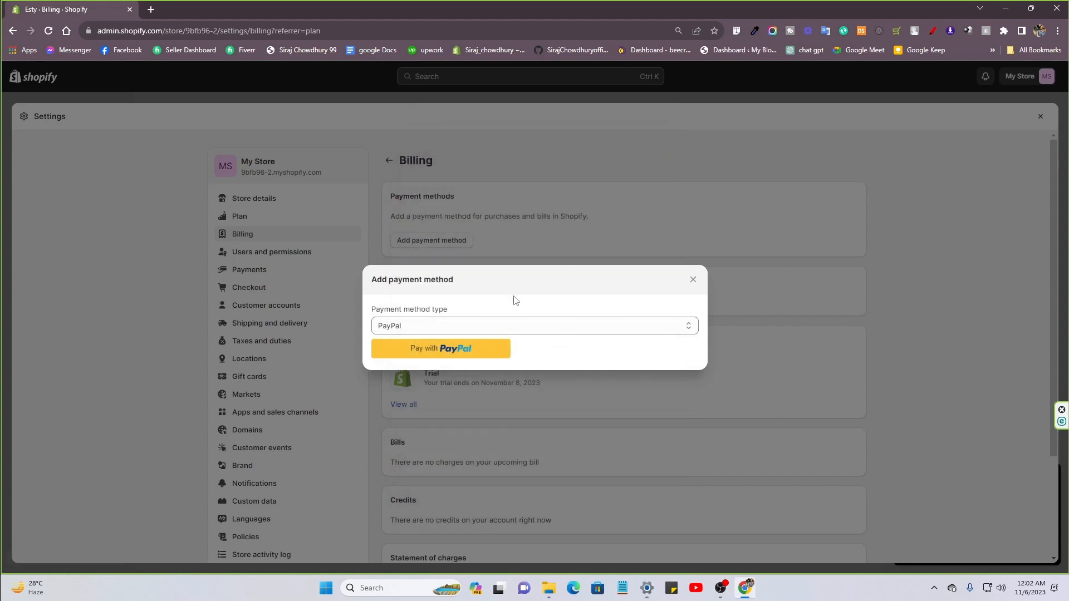
{"action": "left_click", "coordinate": [502, 327]}
{"action": "left_click", "coordinate": [437, 349]}
{"action": "left_click", "coordinate": [444, 331]}
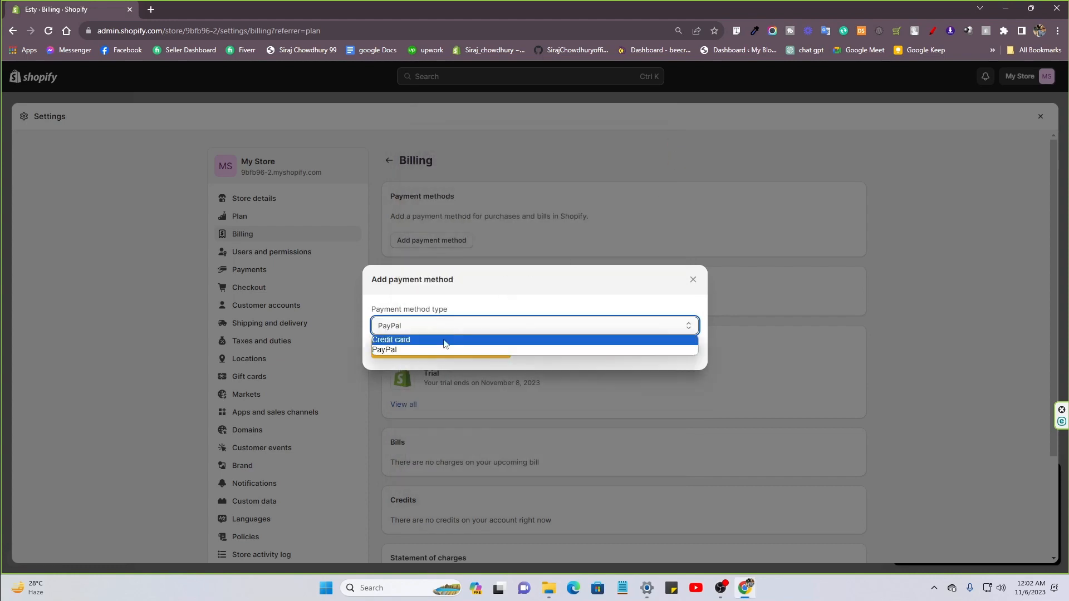
{"action": "left_click", "coordinate": [443, 339]}
- Examine the credit card form's card number, expiry, CVV, name, address, apartment and city fields without filling them in
{"action": "left_click", "coordinate": [426, 233]}
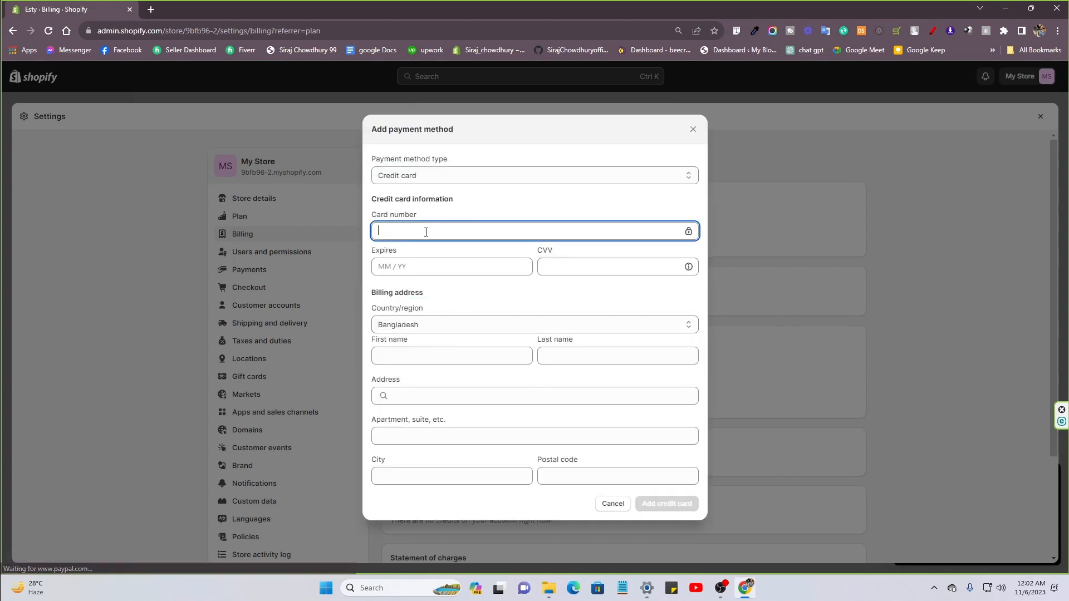
{"action": "left_click", "coordinate": [453, 266]}
{"action": "left_click", "coordinate": [560, 266]}
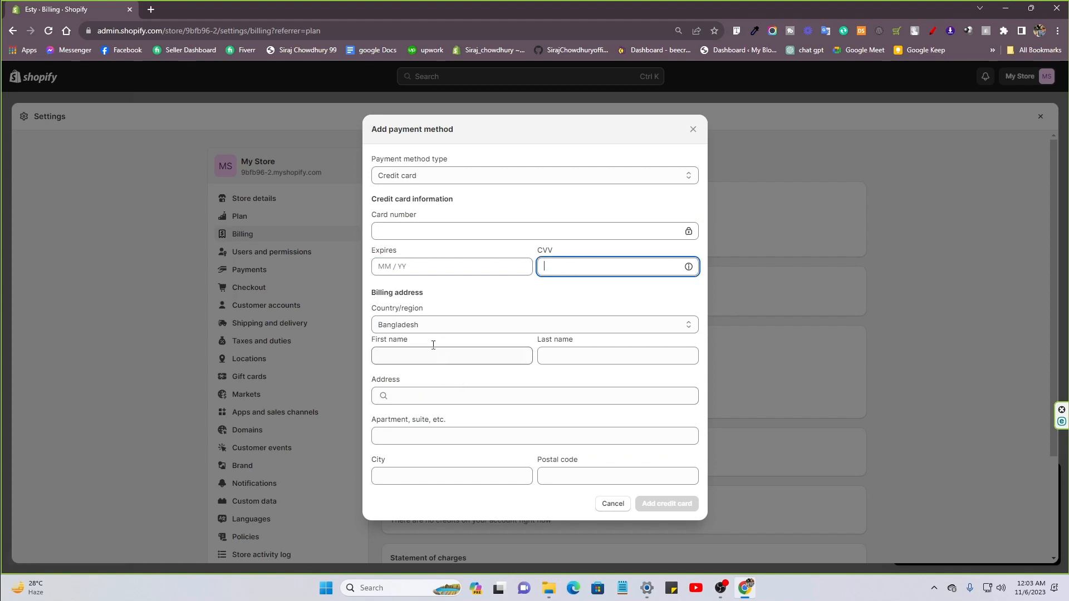
{"action": "left_click", "coordinate": [410, 355]}
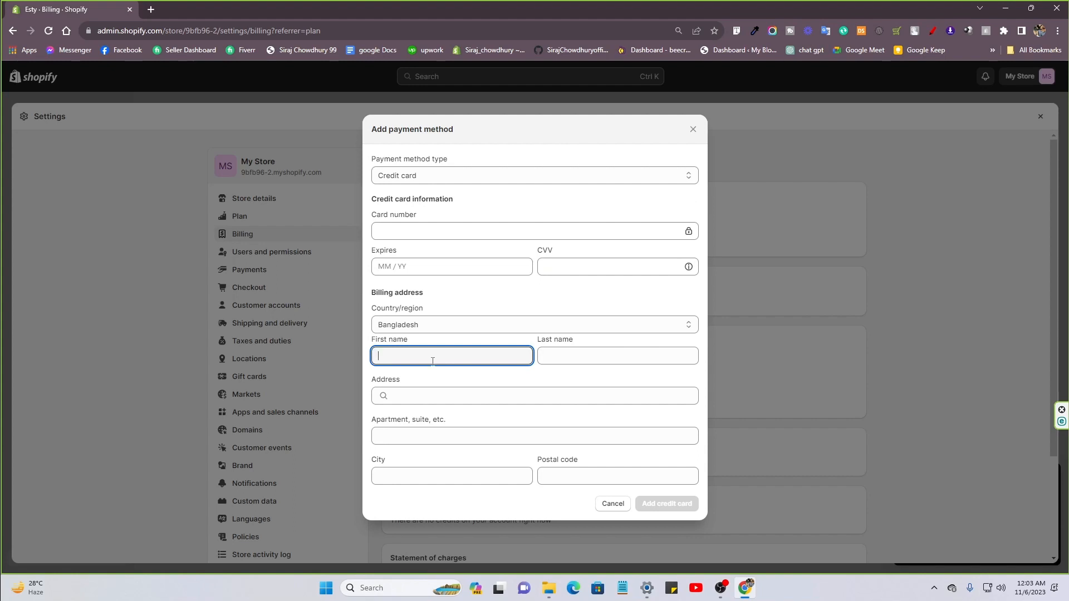
{"action": "left_click", "coordinate": [568, 355]}
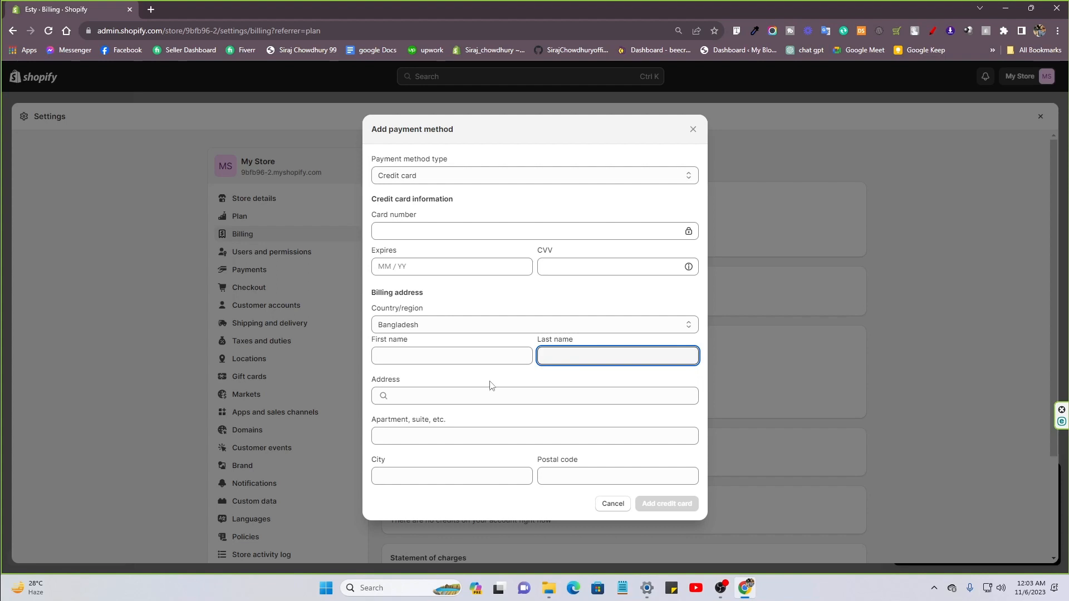
{"action": "left_click", "coordinate": [430, 396]}
{"action": "left_click", "coordinate": [428, 439]}
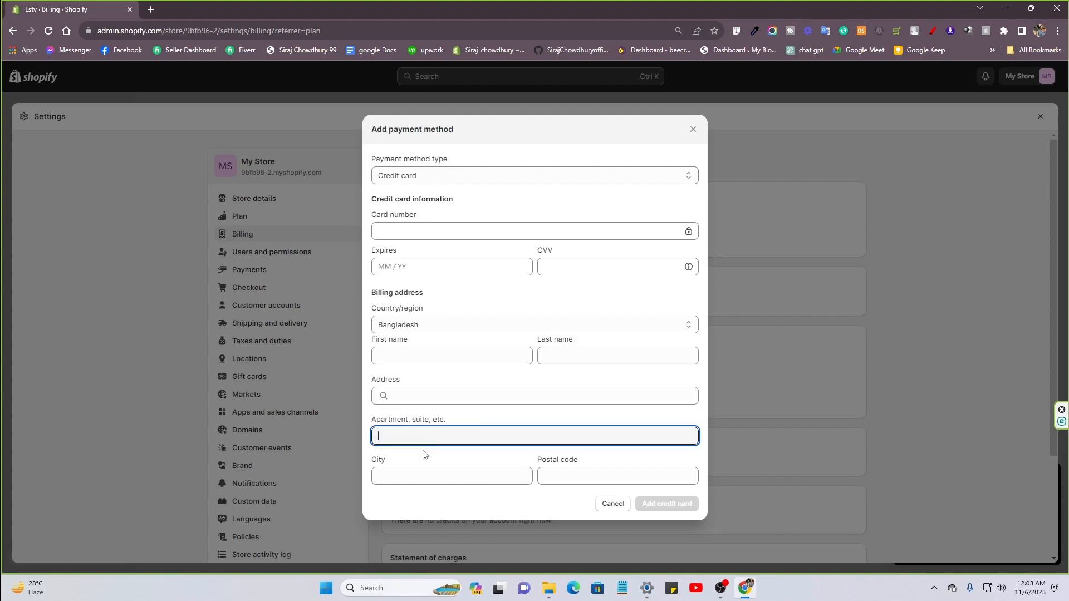
{"action": "left_click", "coordinate": [478, 492]}
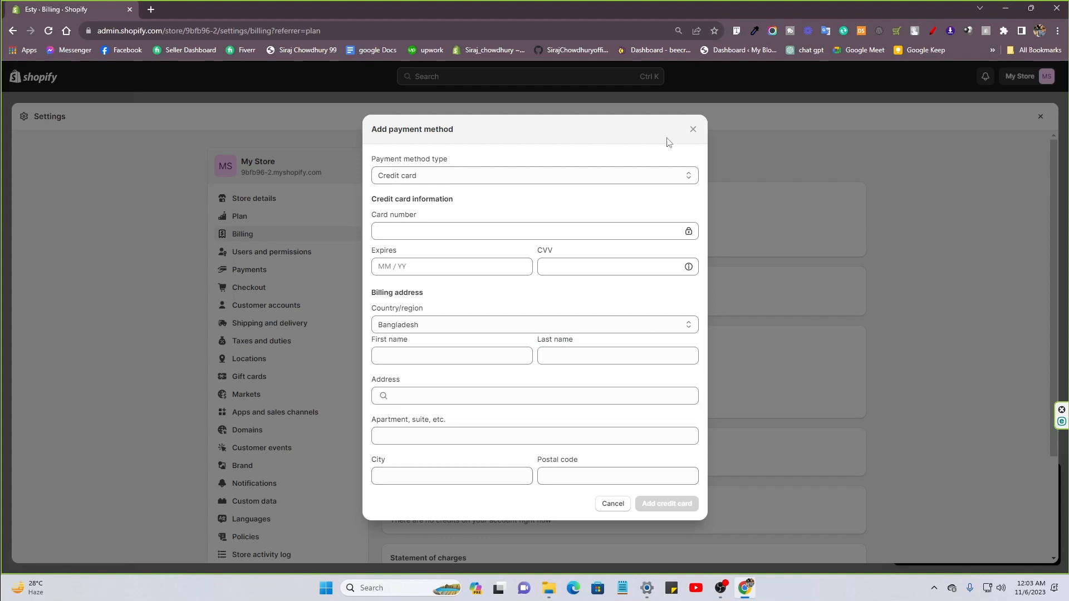
- Look up "khulshi chattogram zip code" from a new browser tab and close the history side panel
{"action": "left_click", "coordinate": [150, 9]}
{"action": "left_click", "coordinate": [437, 240]}
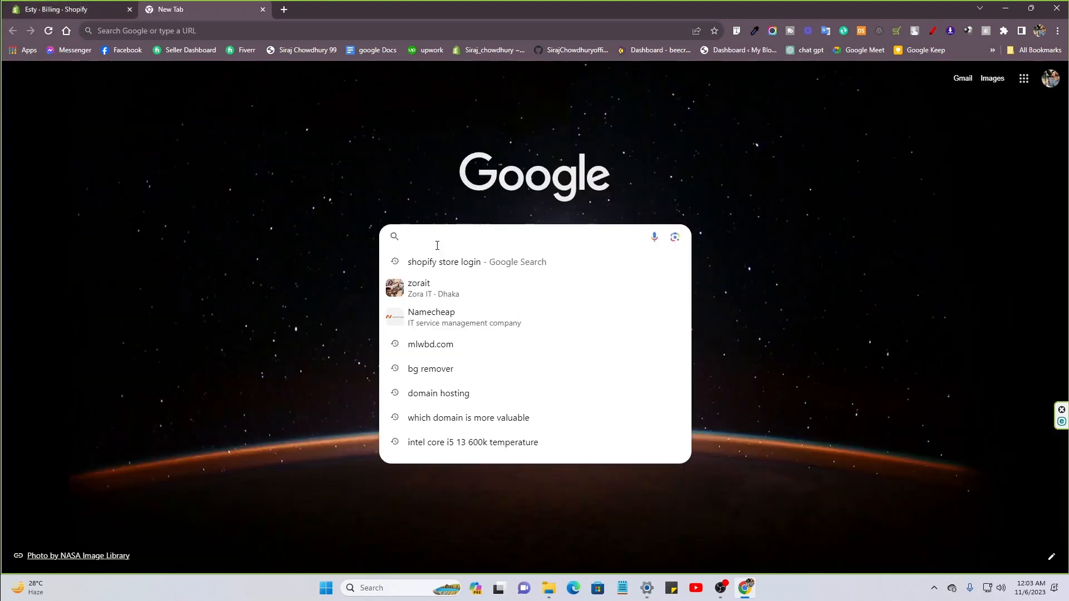
{"action": "type", "text": "klhu"}
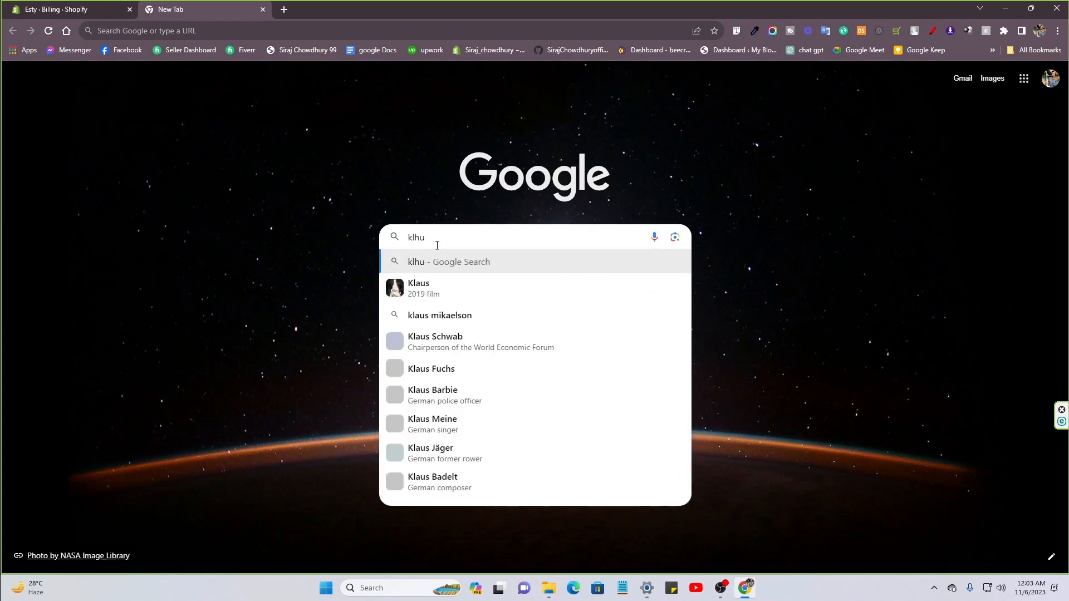
{"action": "key", "text": "BackSpace"}
{"action": "key", "text": "BackSpace"}
{"action": "key", "text": "BackSpace"}
{"action": "type", "text": "hus"}
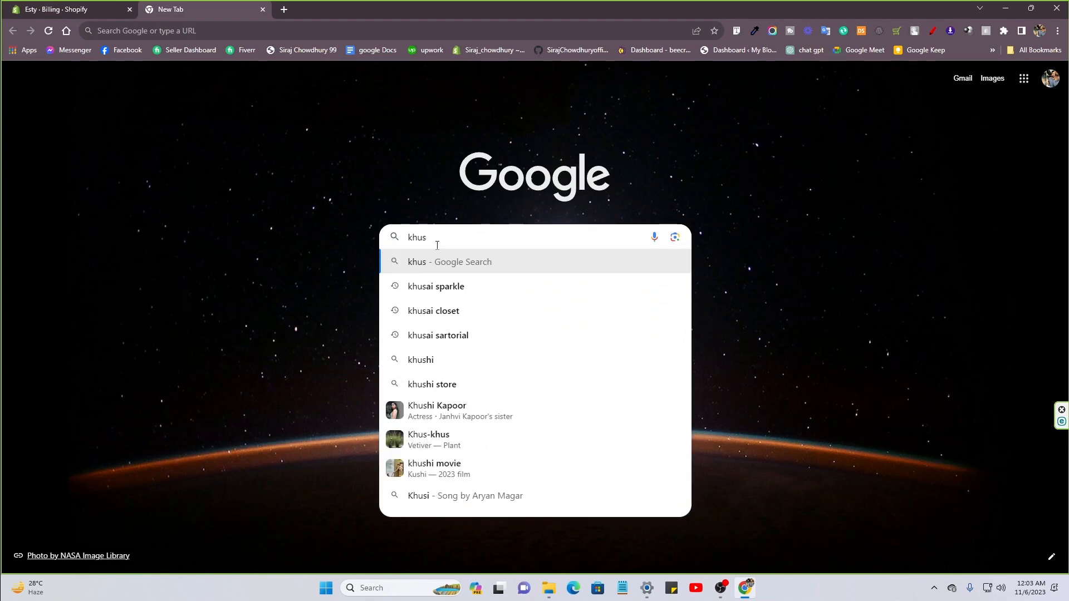
{"action": "key", "text": "BackSpace"}
{"action": "type", "text": "lshi"}
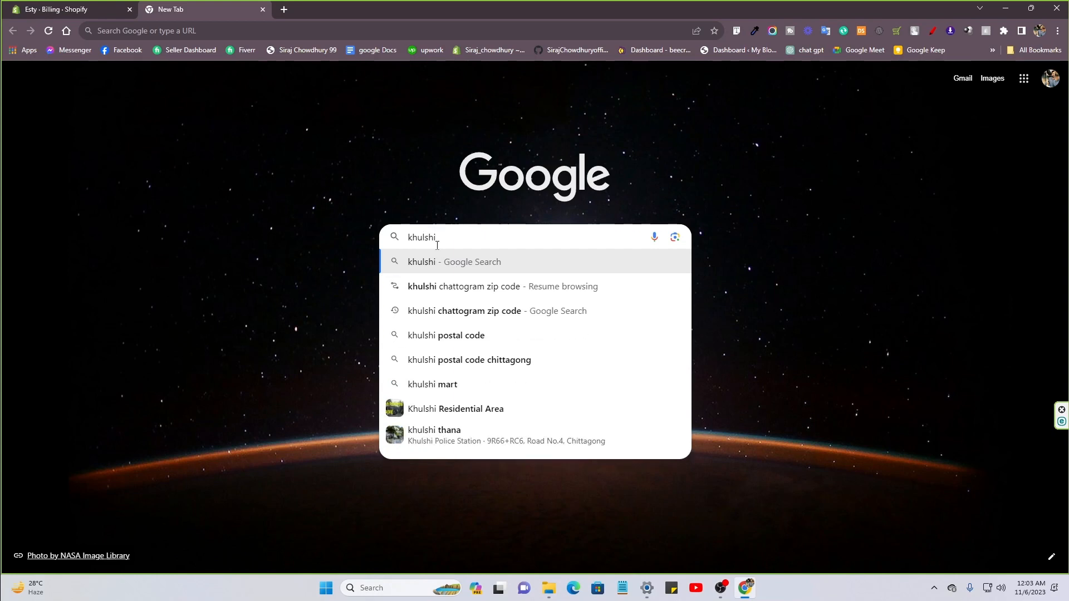
{"action": "key", "text": "Down"}
{"action": "key", "text": "Return"}
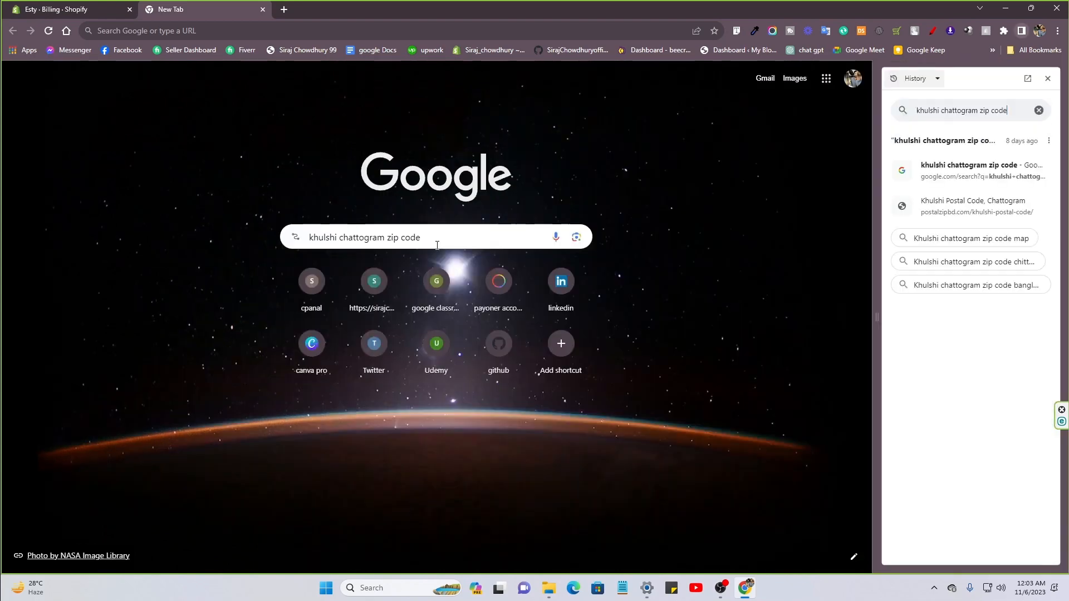
{"action": "left_click", "coordinate": [1047, 78]}
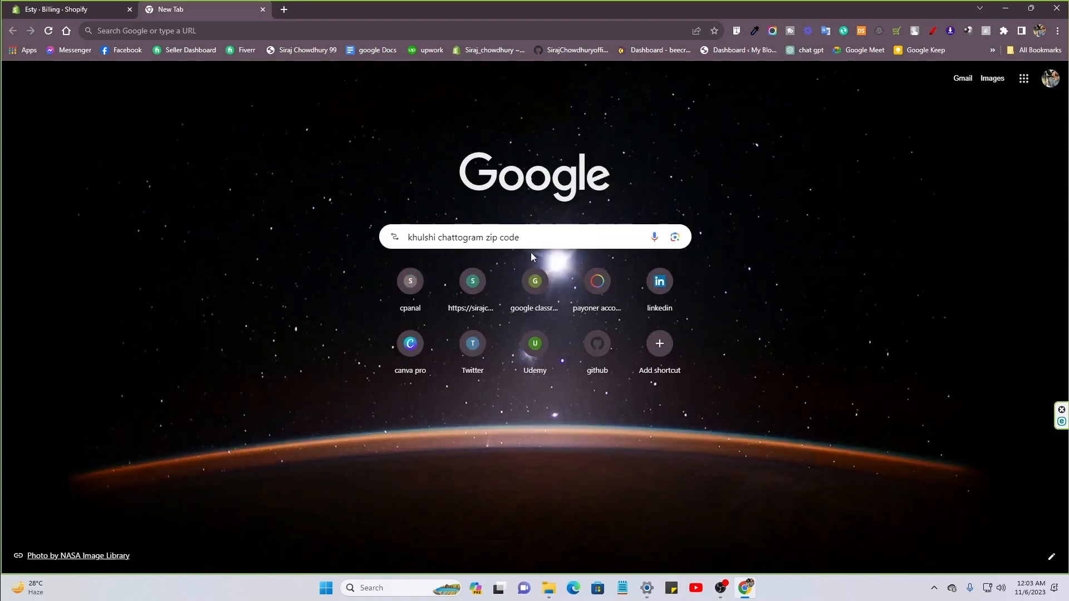
- Open the grouped browsing history for "khulshi chattogram zip code" and reopen its Google search
{"action": "left_click_drag", "start_coordinate": [543, 233], "coordinate": [425, 245]}
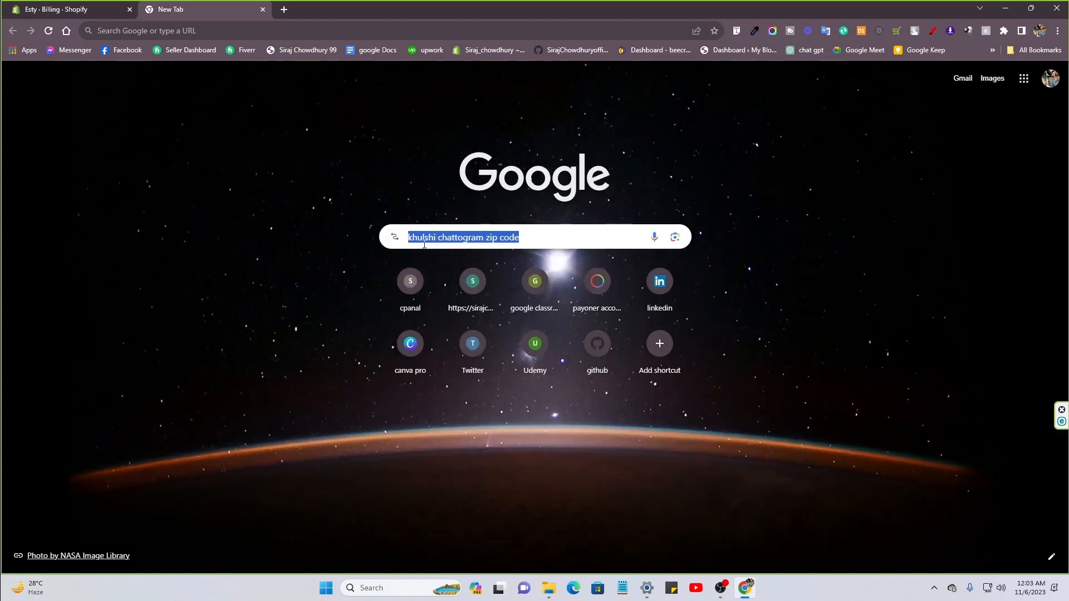
{"action": "key", "text": "BackSpace"}
{"action": "type", "text": "chrome://history/grouped?q=khulshi%20chattogram%20zip%20code"}
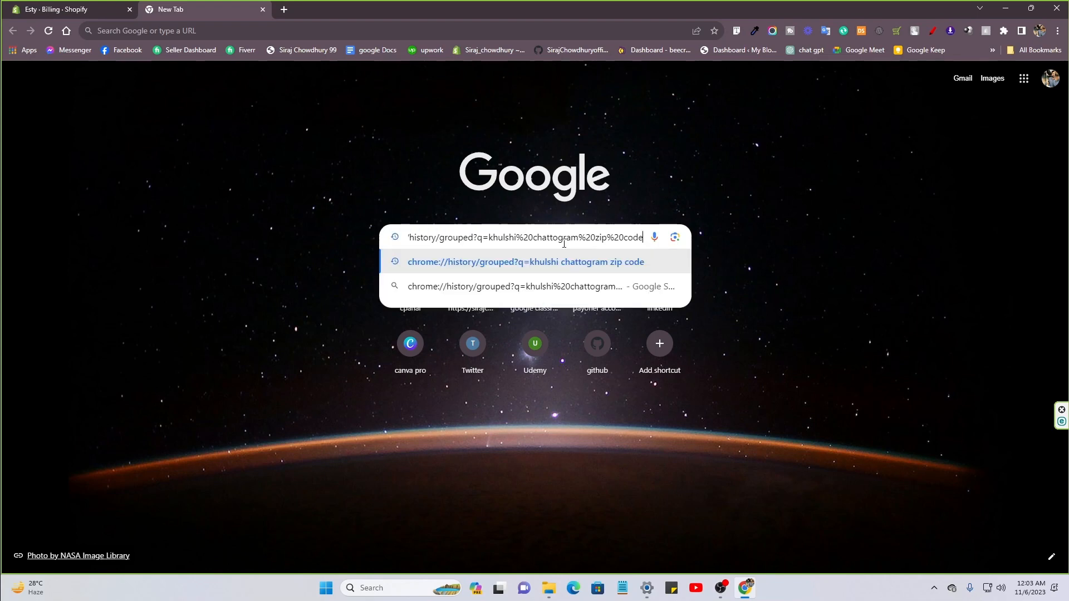
{"action": "key", "text": "Return"}
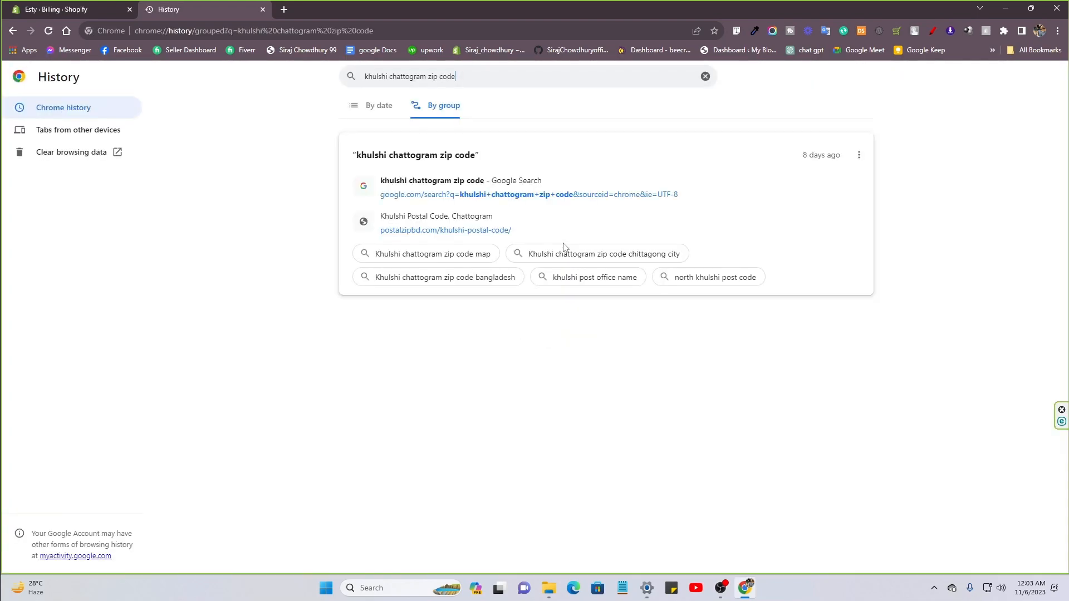
{"action": "left_click", "coordinate": [398, 193]}
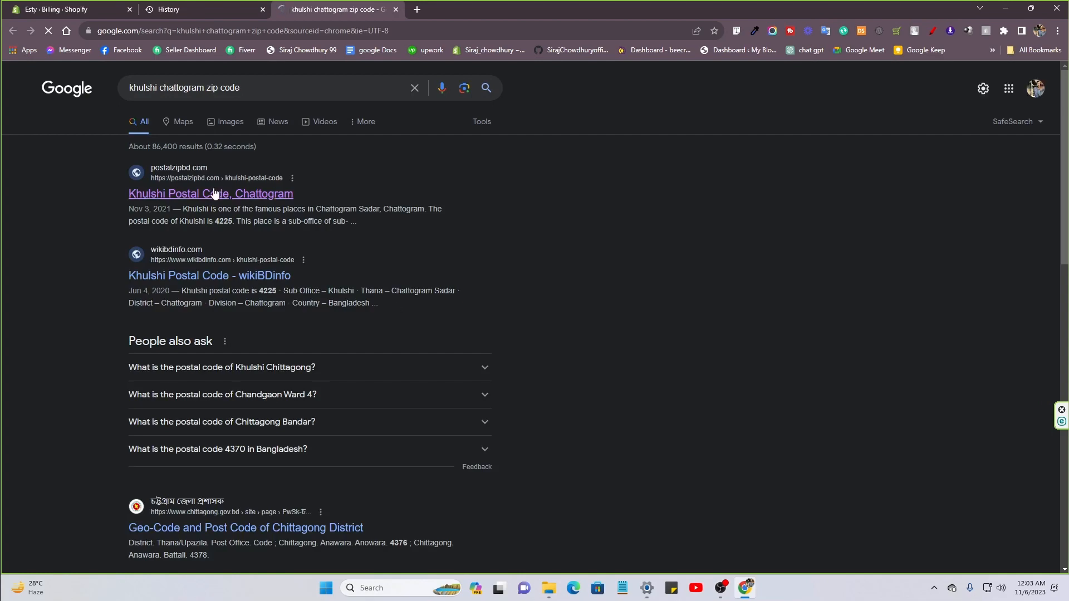
- Open the postalzipbd.com page on Khulshi and highlight the postal code in its blue heading
{"action": "left_click", "coordinate": [174, 200]}
{"action": "scroll", "coordinate": [465, 284], "scroll_direction": "down", "scroll_amount": 2}
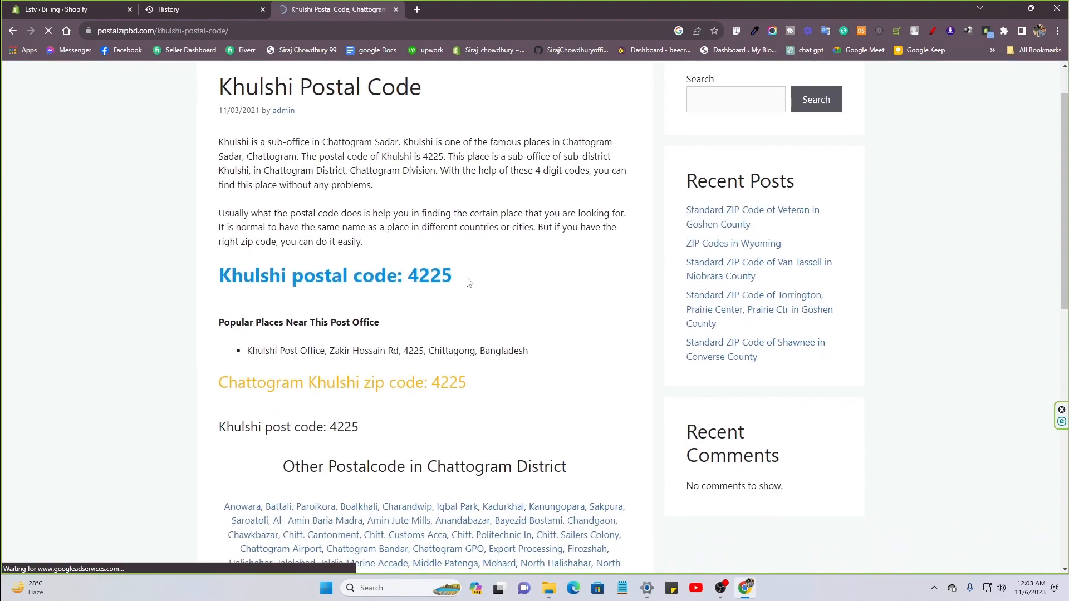
{"action": "left_click_drag", "start_coordinate": [468, 281], "coordinate": [399, 277]}
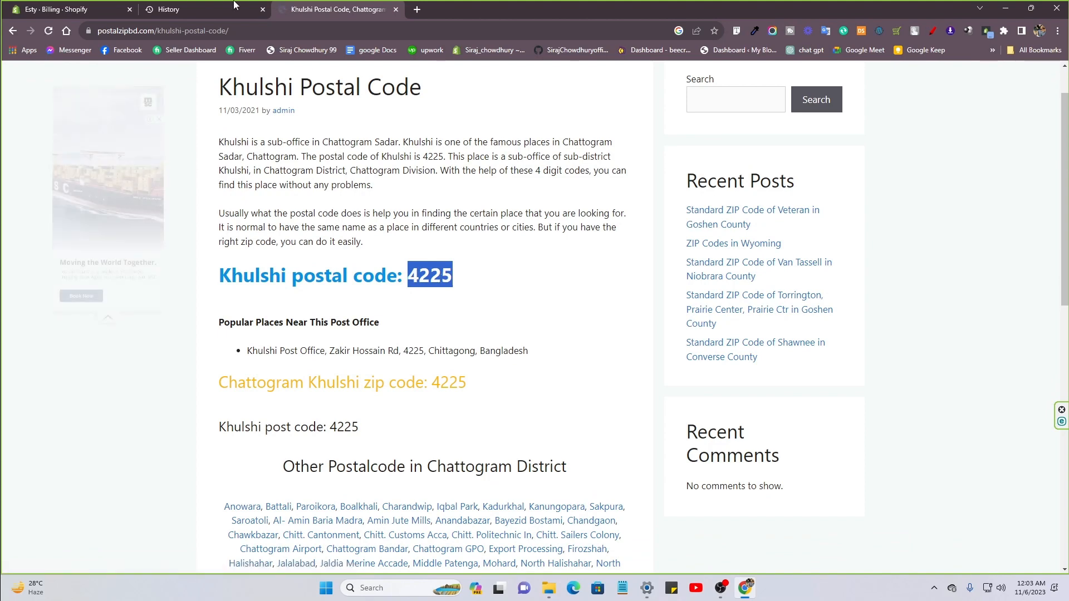
- Return to the Shopify billing form, go to the Postal code field and cancel adding the payment method
{"action": "left_click", "coordinate": [226, 8]}
{"action": "left_click", "coordinate": [118, 5]}
{"action": "left_click", "coordinate": [580, 476]}
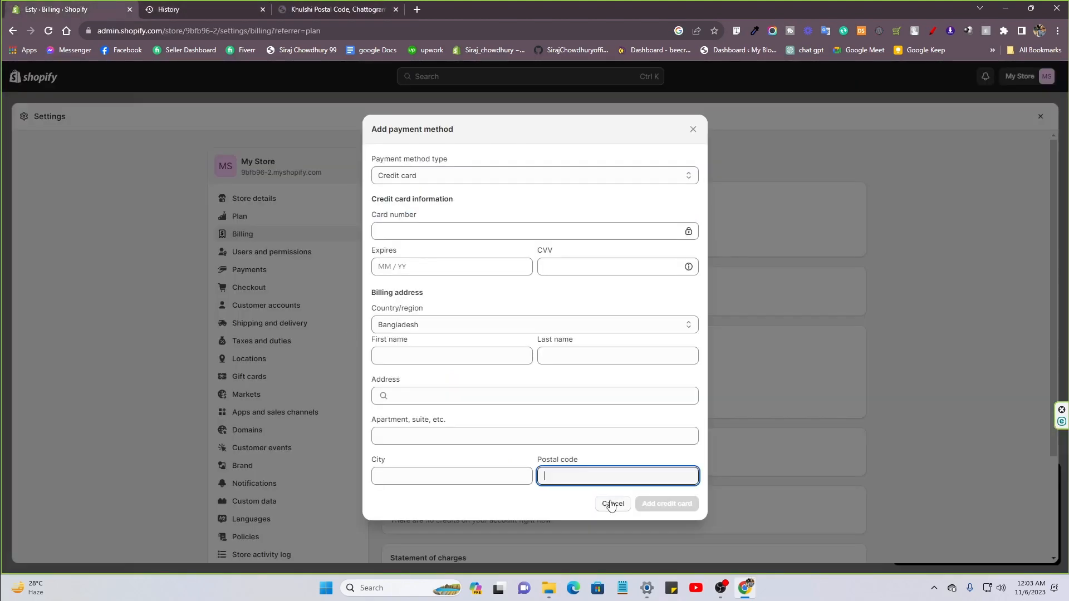
{"action": "left_click", "coordinate": [613, 504]}
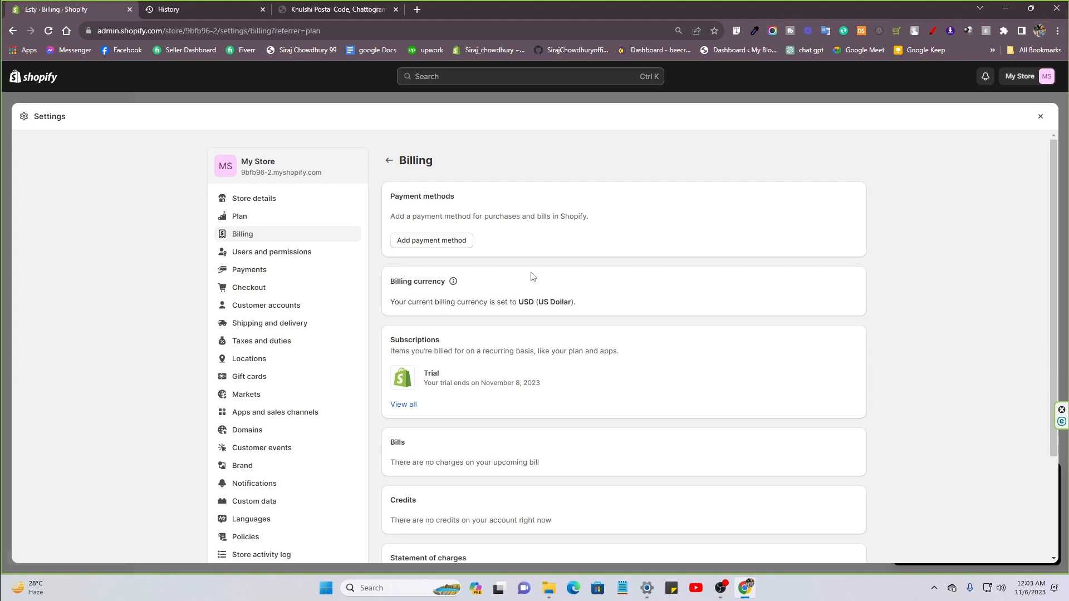
- Review the billing page, open the domains settings, and view the form for connecting an existing domain before returning to the overview
{"action": "scroll", "coordinate": [526, 290], "scroll_direction": "down", "scroll_amount": 3}
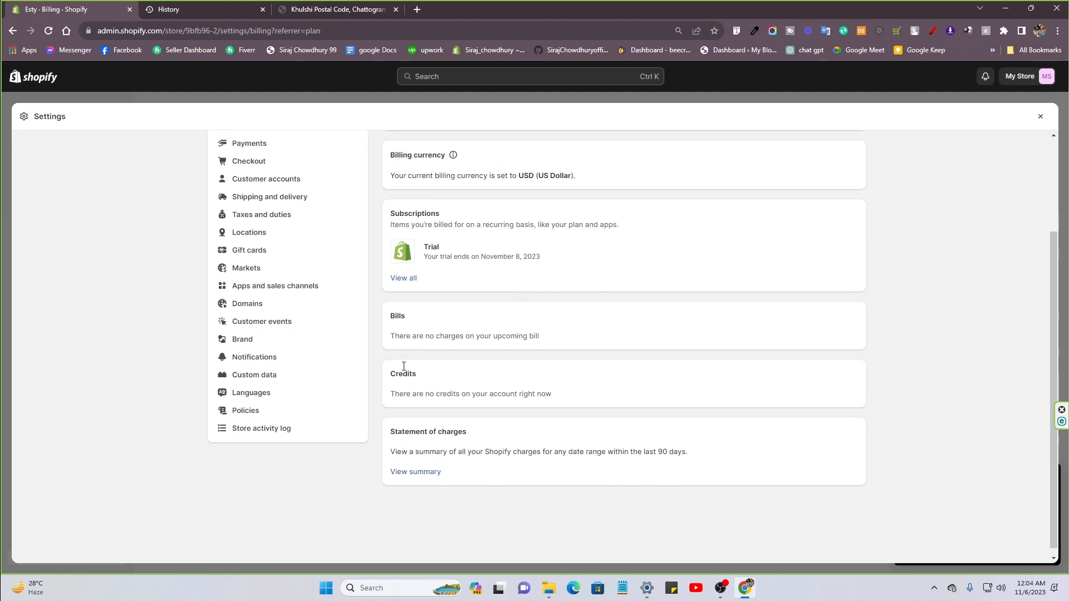
{"action": "scroll", "coordinate": [403, 365], "scroll_direction": "up", "scroll_amount": 2}
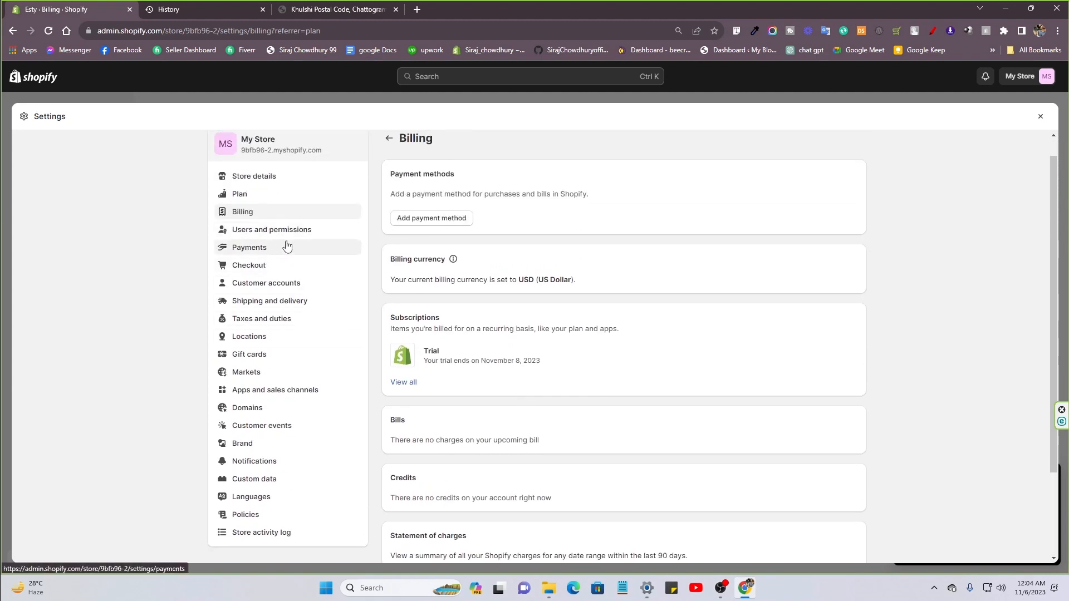
{"action": "scroll", "coordinate": [239, 451], "scroll_direction": "down", "scroll_amount": 3}
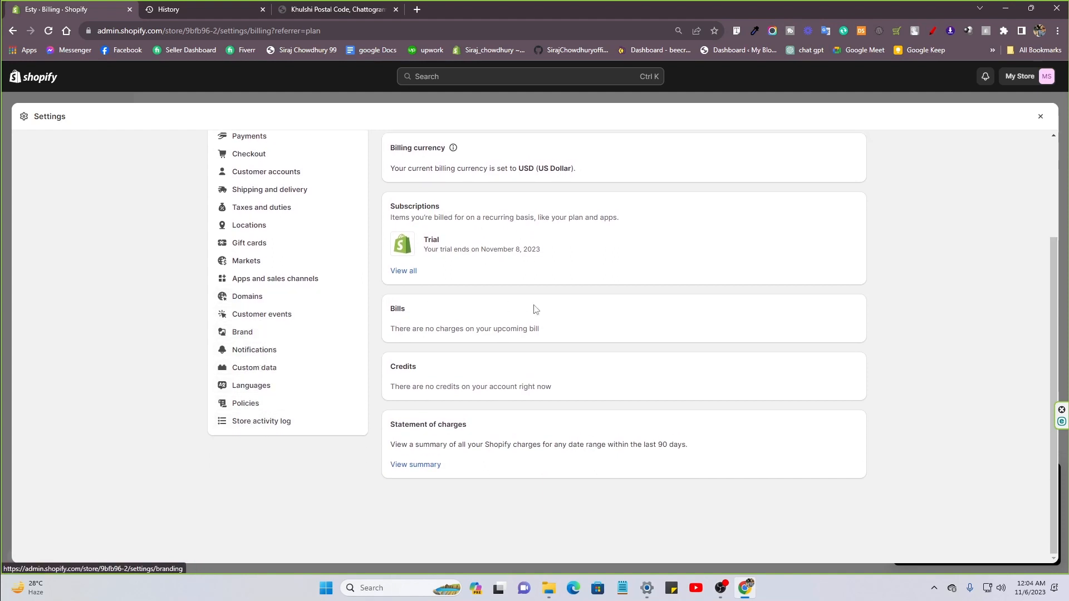
{"action": "scroll", "coordinate": [557, 312], "scroll_direction": "up", "scroll_amount": 3}
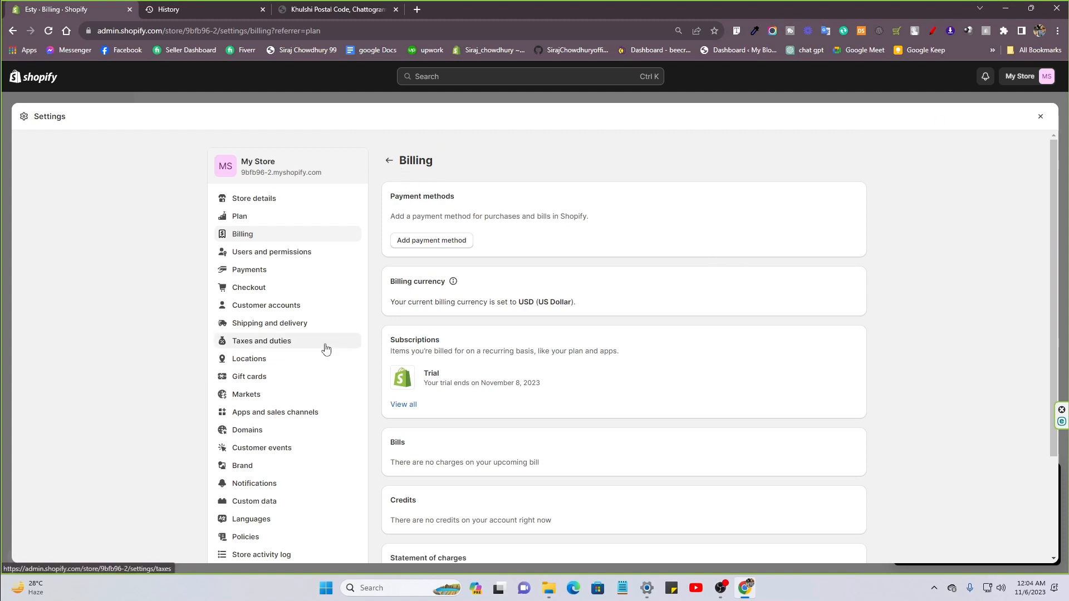
{"action": "scroll", "coordinate": [340, 390], "scroll_direction": "down", "scroll_amount": 3}
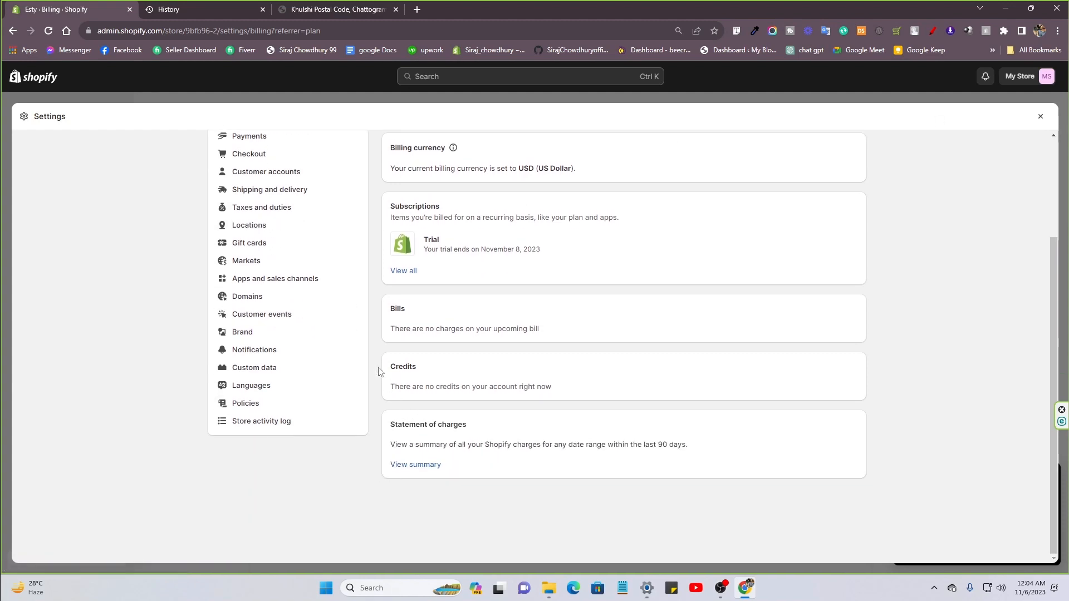
{"action": "left_click", "coordinate": [259, 304]}
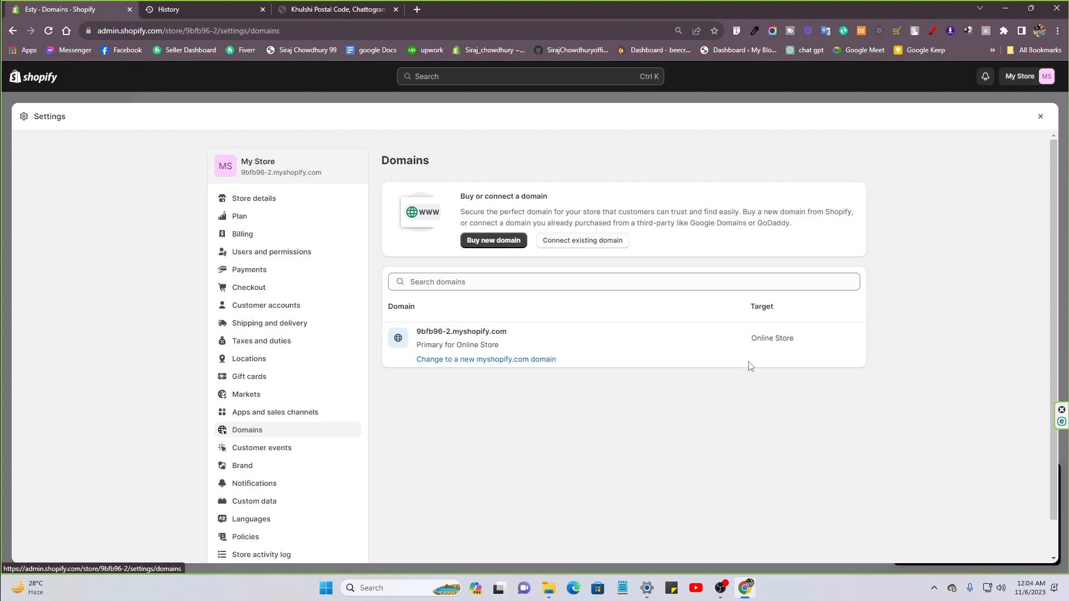
{"action": "left_click", "coordinate": [611, 241]}
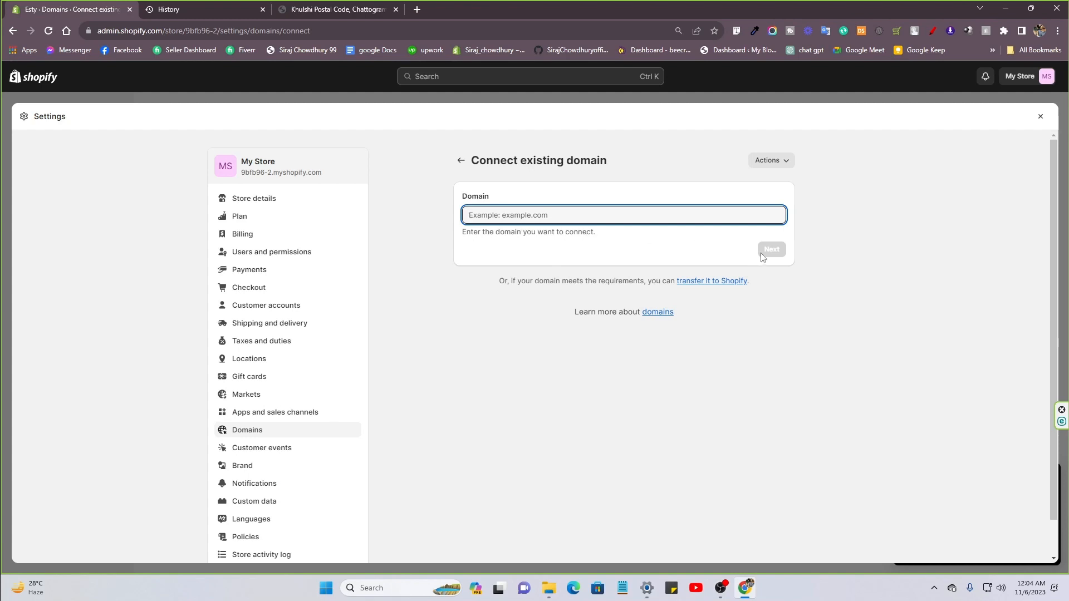
{"action": "left_click", "coordinate": [460, 161]}
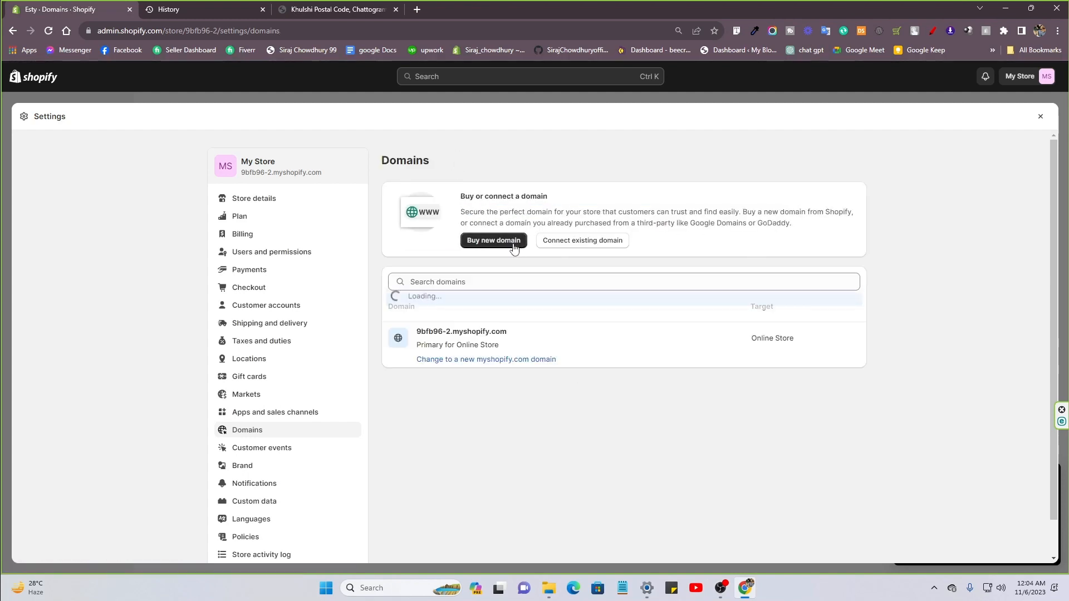
- Start buying a new domain, check whether esty.com is available and highlight the availability message
{"action": "left_click", "coordinate": [493, 240]}
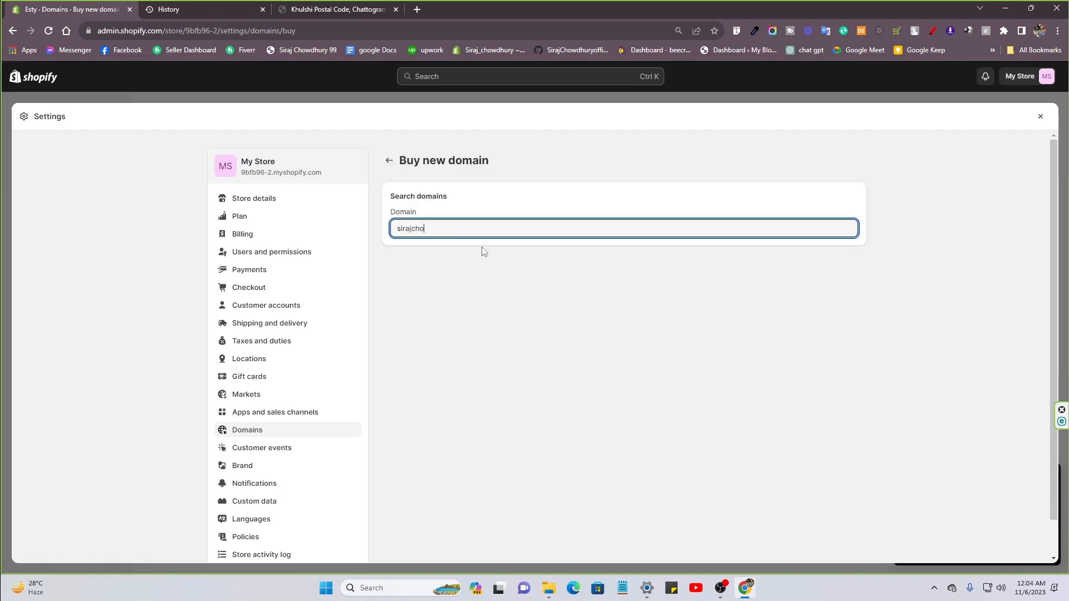
{"action": "key", "text": "ctrl+a"}
{"action": "key", "text": "BackSpace"}
{"action": "type", "text": "estyy"}
{"action": "key", "text": "BackSpace"}
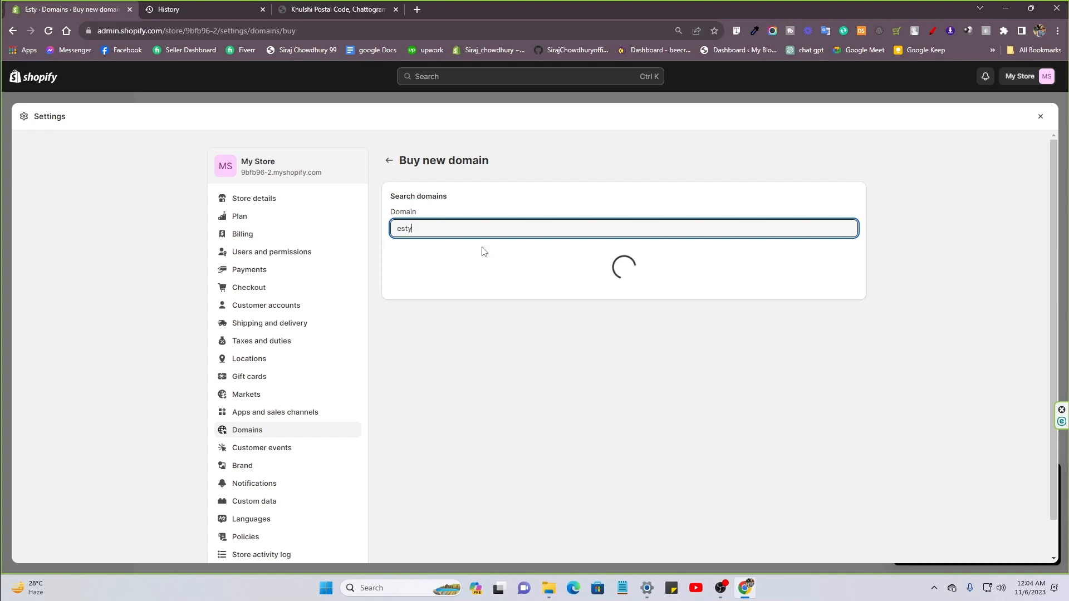
{"action": "type", "text": ".com"}
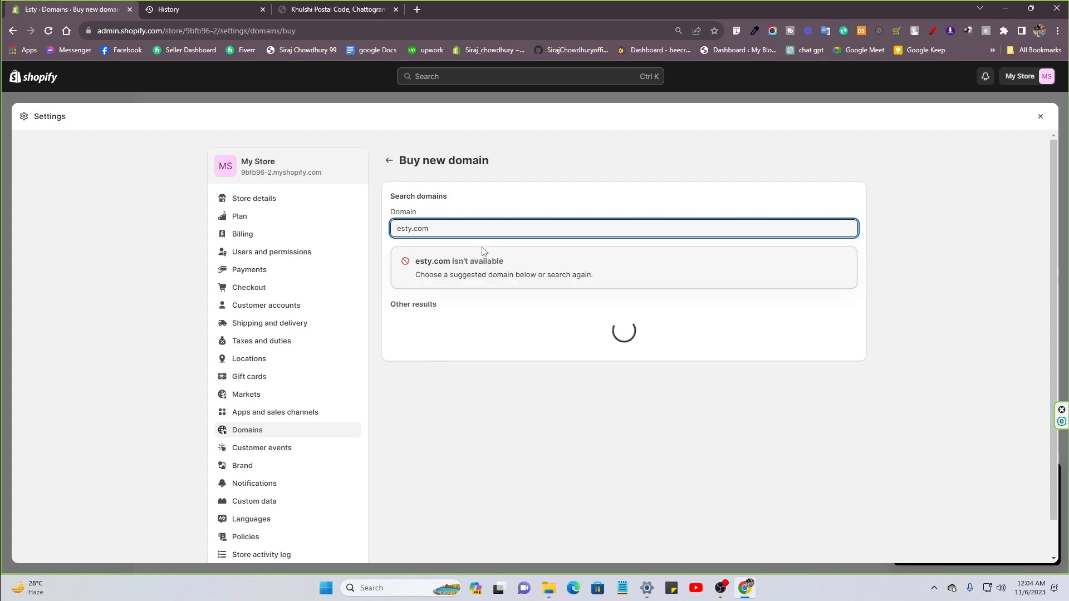
{"action": "left_click_drag", "start_coordinate": [524, 261], "coordinate": [415, 261]}
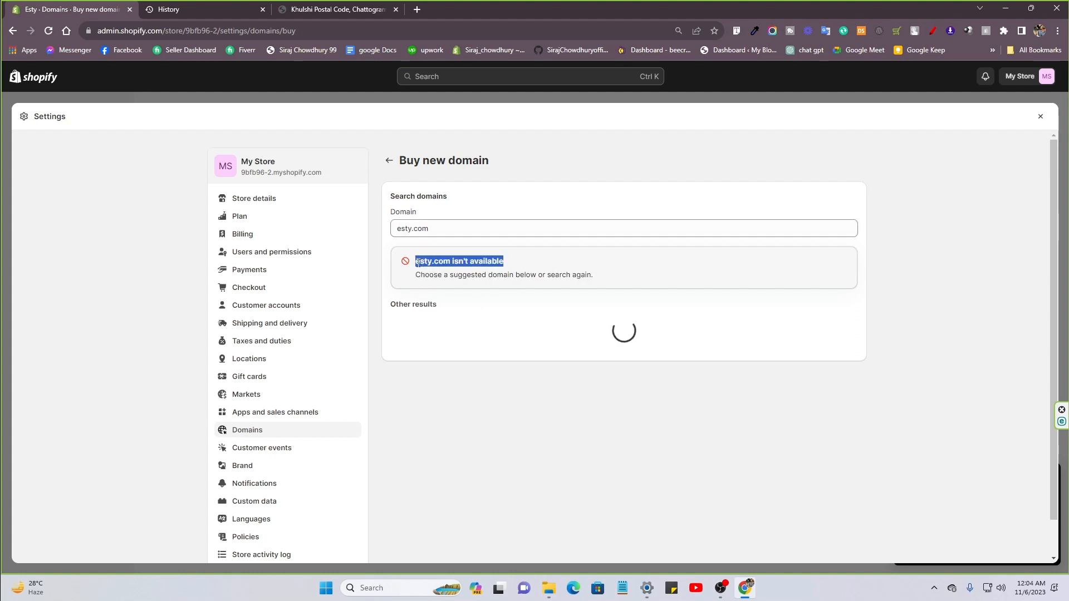
- Replace the domain search with a .com domain made from the owner's full name
{"action": "triple_click", "coordinate": [448, 234]}
{"action": "key", "text": "BackSpace"}
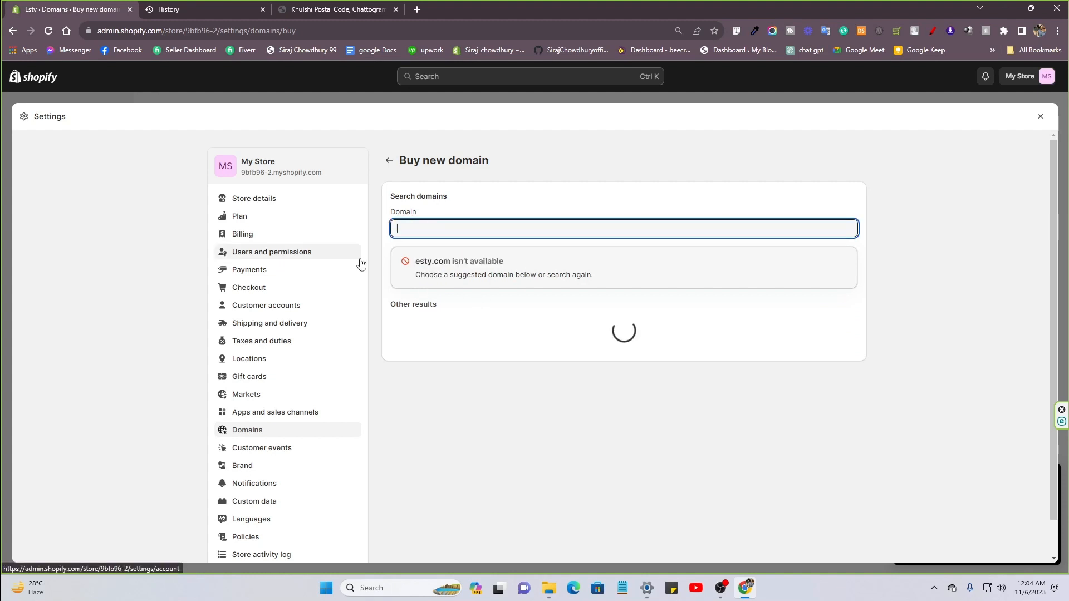
{"action": "type", "text": "sirajc"}
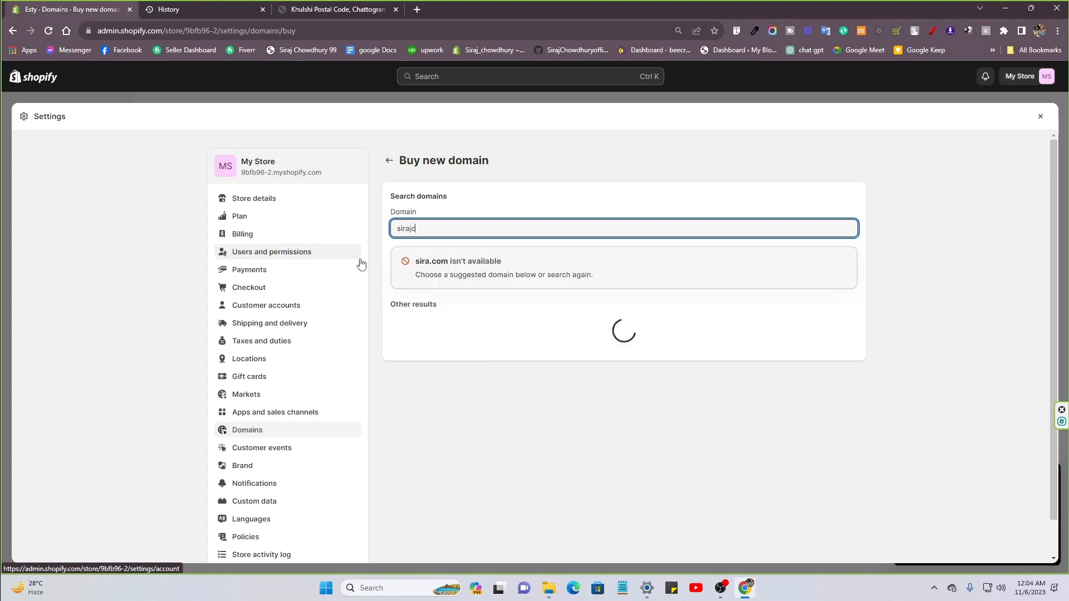
{"action": "type", "text": "howdhury.com"}
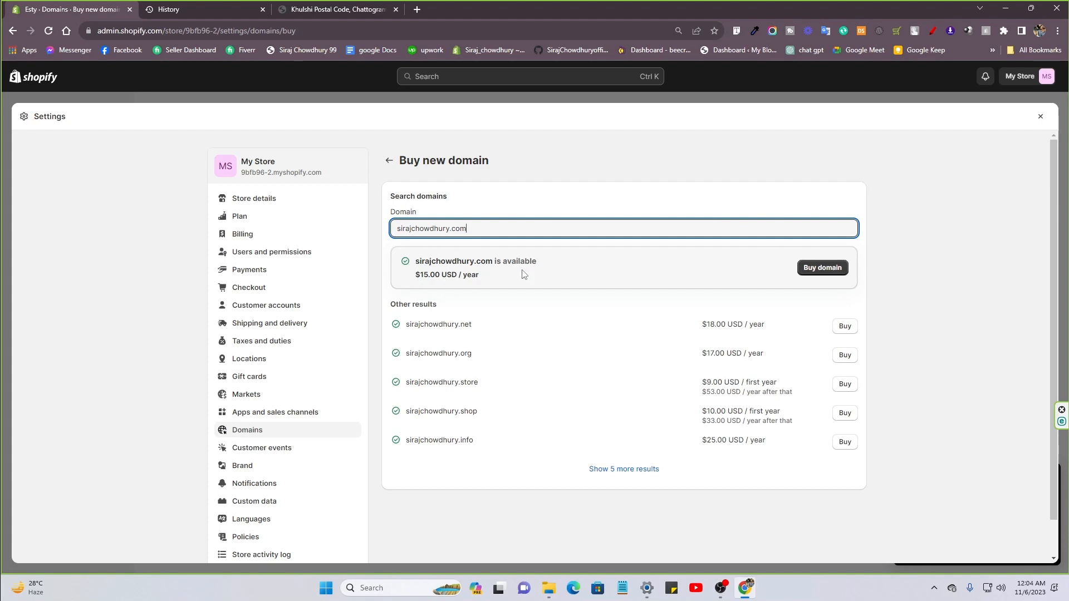
- Examine the yearly price of the .com domain and the .net and .info alternatives in the search results
{"action": "left_click_drag", "start_coordinate": [419, 275], "coordinate": [466, 278]}
{"action": "left_click", "coordinate": [483, 278]}
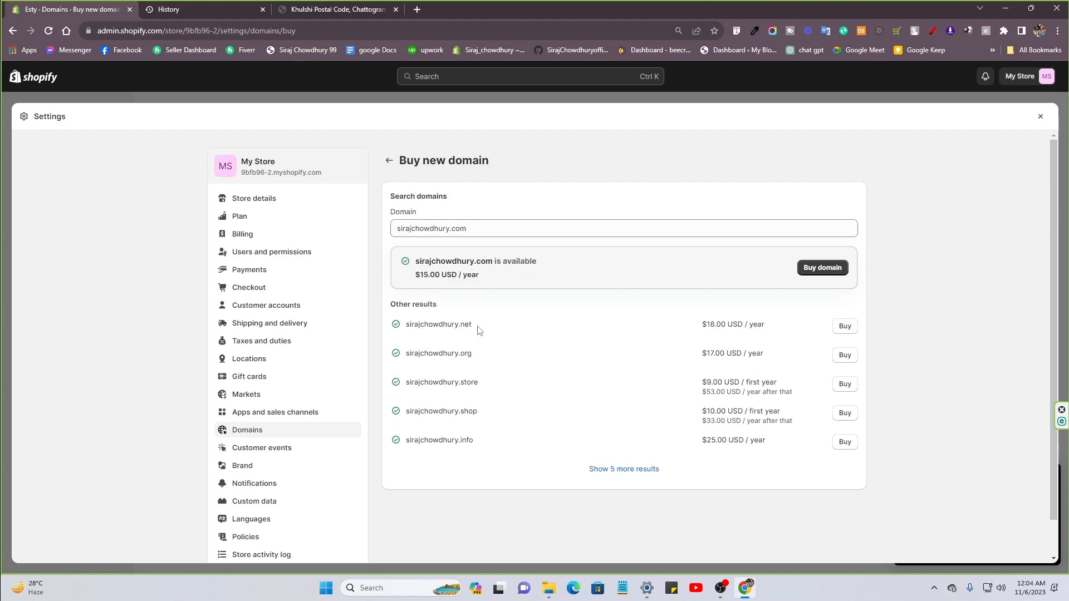
{"action": "left_click_drag", "start_coordinate": [478, 331], "coordinate": [458, 325]}
{"action": "left_click_drag", "start_coordinate": [471, 442], "coordinate": [439, 443]}
- Leave the domain purchase page and view the form for connecting an existing domain before returning to the domains overview
{"action": "left_click", "coordinate": [389, 160]}
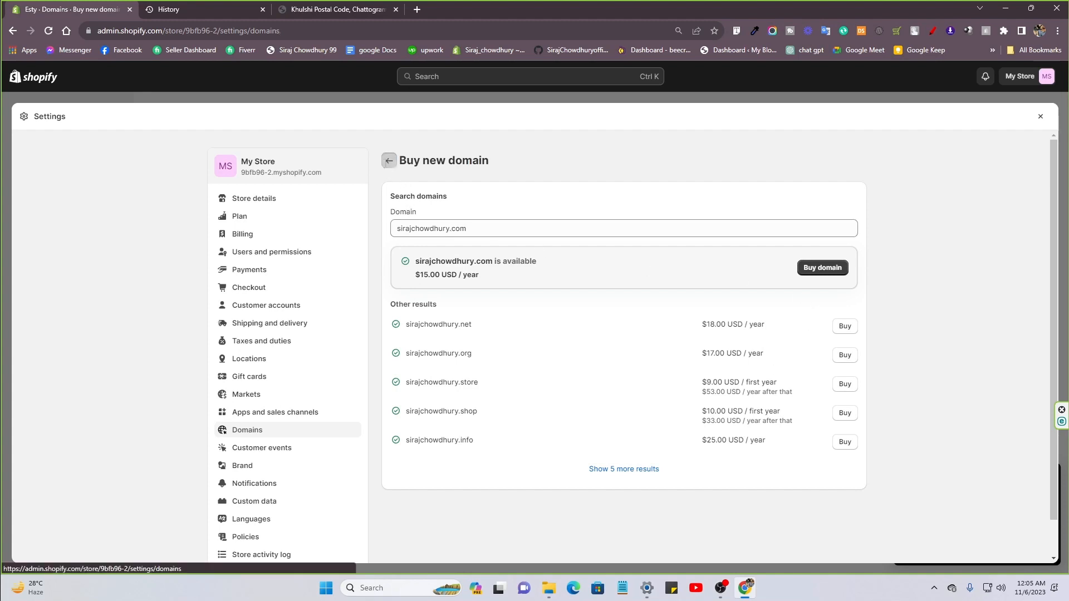
{"action": "left_click", "coordinate": [597, 247]}
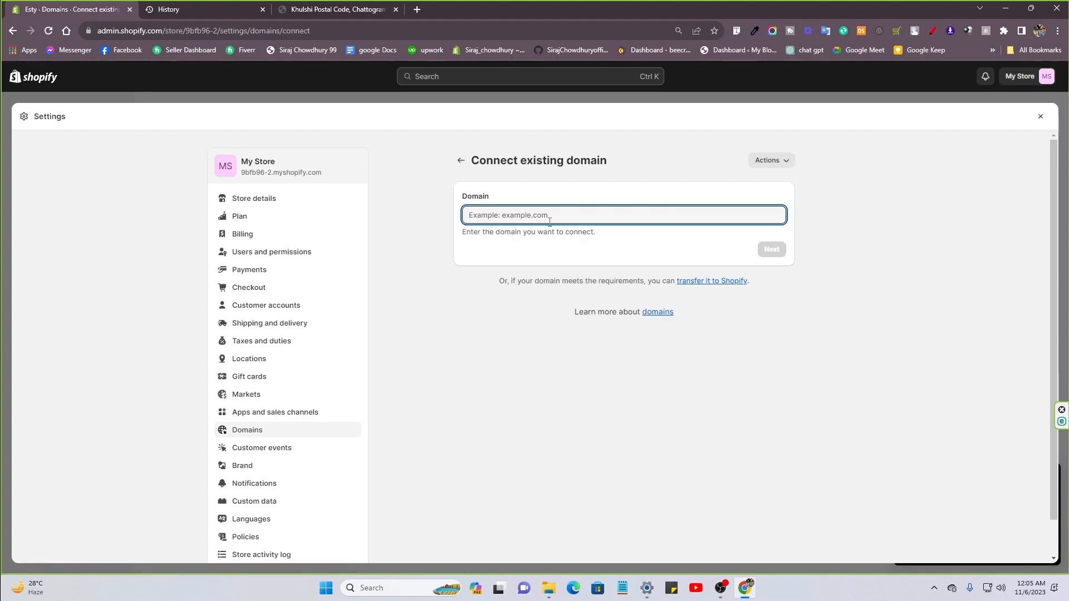
{"action": "left_click", "coordinate": [461, 161]}
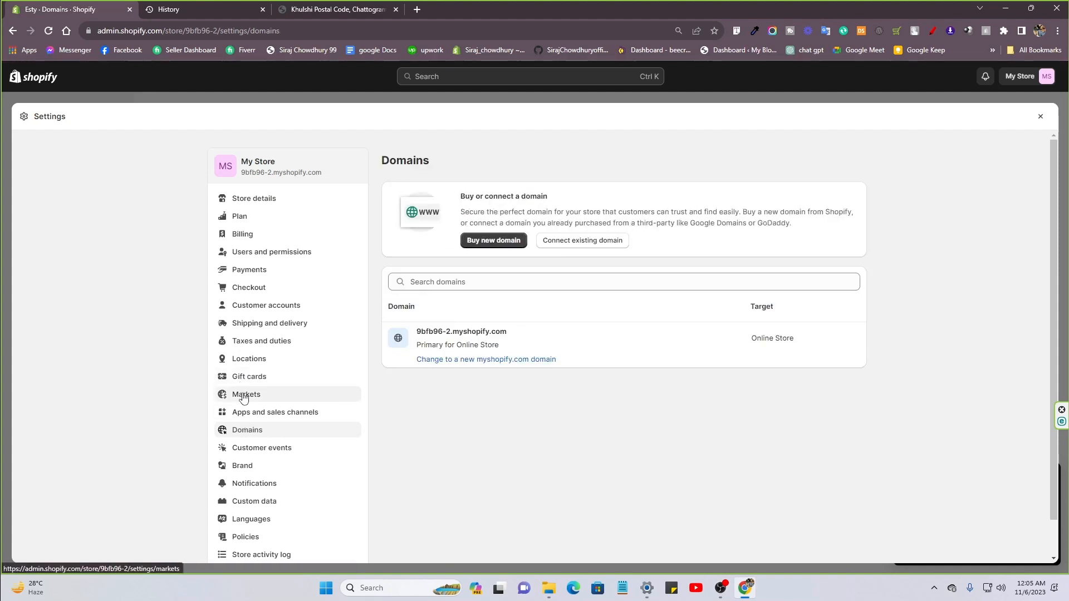
- Close the store settings and open the Themes page of the Online Store sales channel
{"action": "left_click", "coordinate": [1040, 117]}
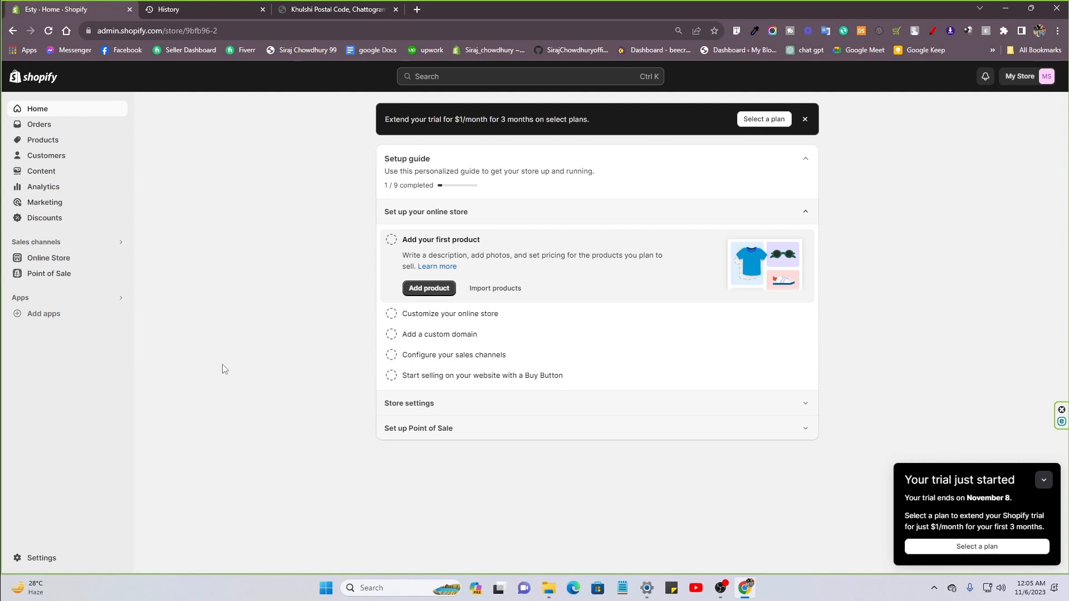
{"action": "left_click", "coordinate": [76, 259]}
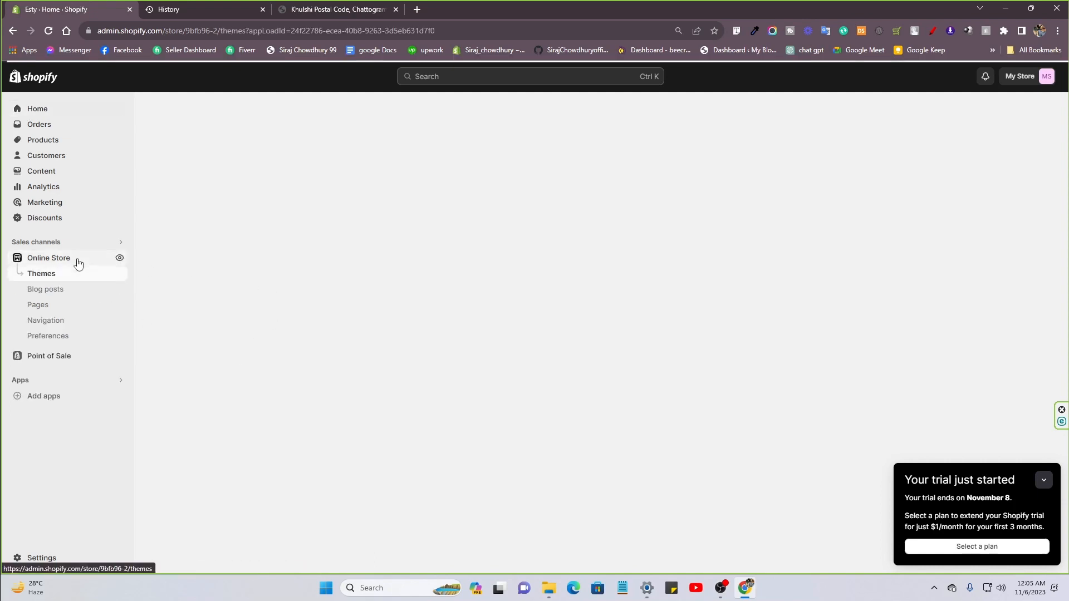